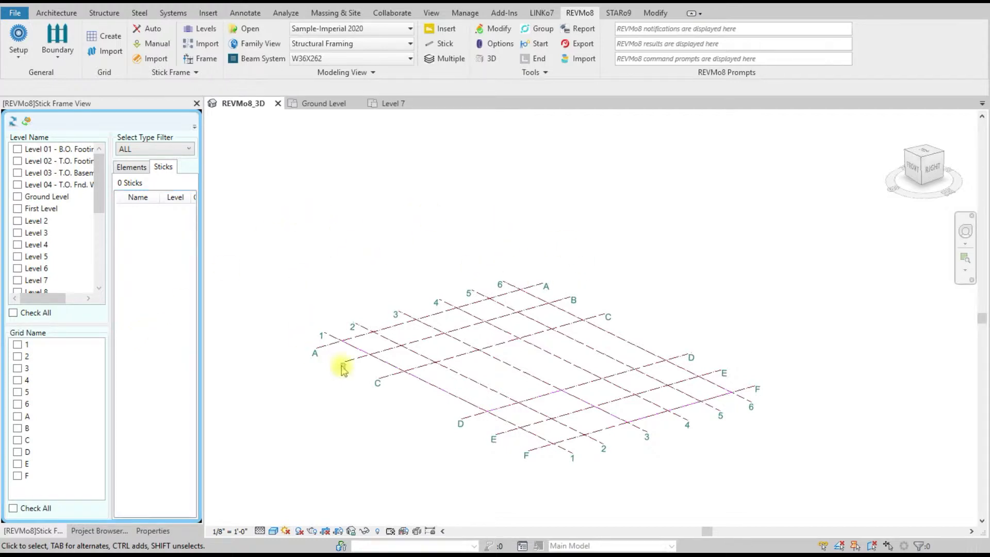
Step: Automatically create the Main building stick frame for Ground Level through Level 21 on column grids 1 to 6 and A to F
left_click(147, 31)
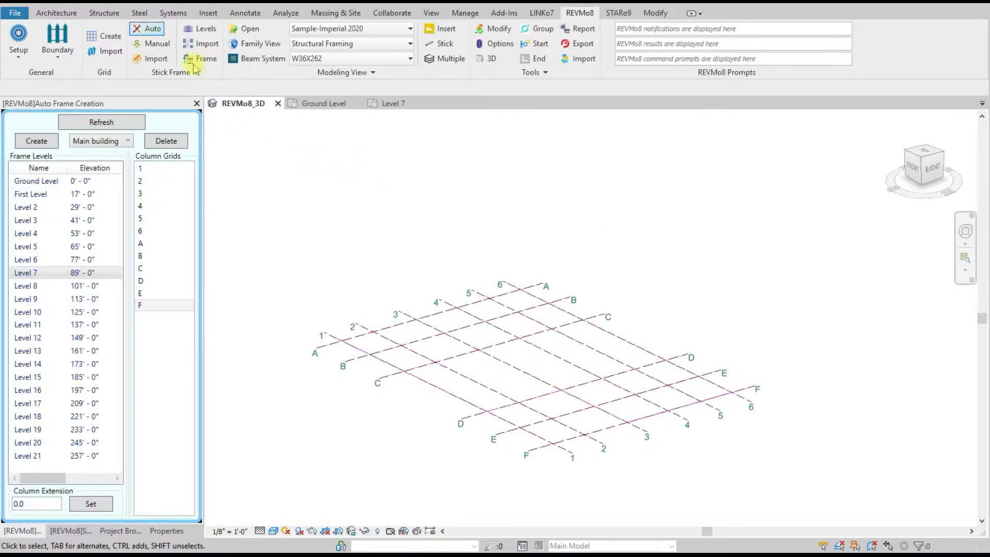
left_click(41, 182)
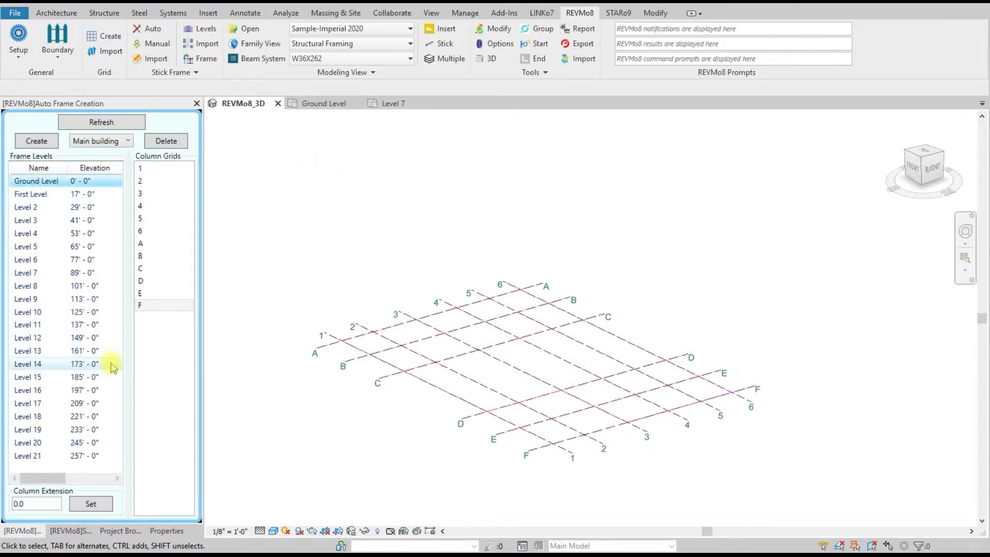
left_click(46, 455, "shift")
left_click(147, 170)
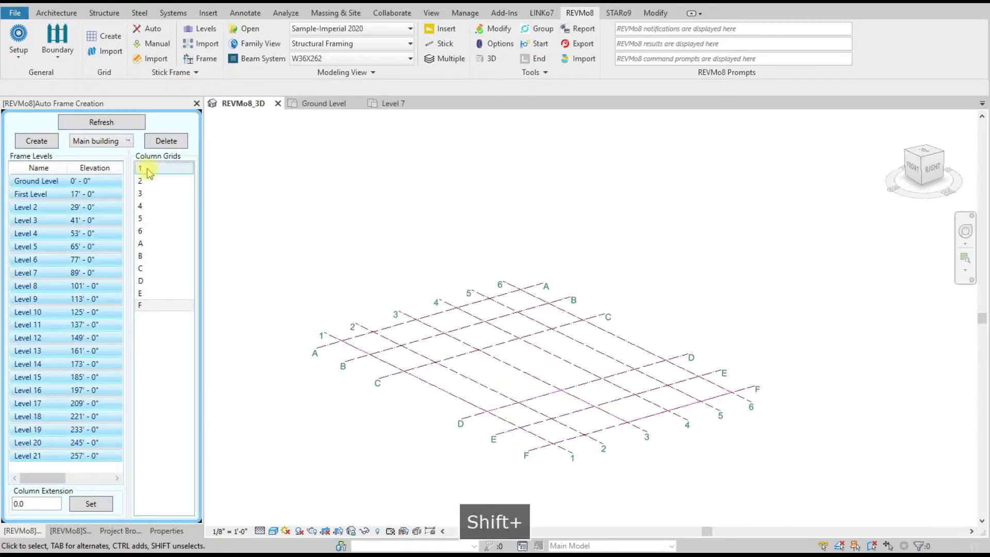
left_click(160, 305, "shift")
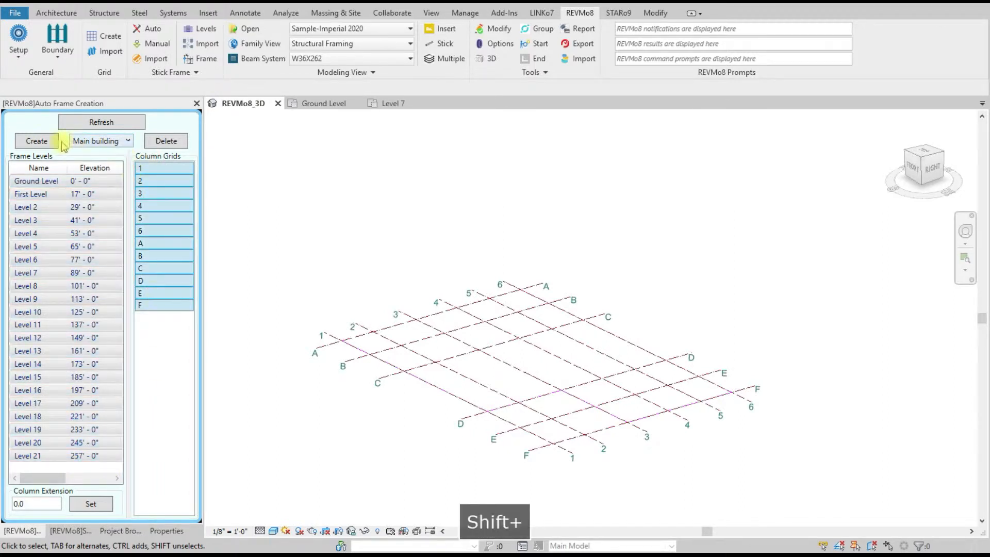
left_click(37, 142)
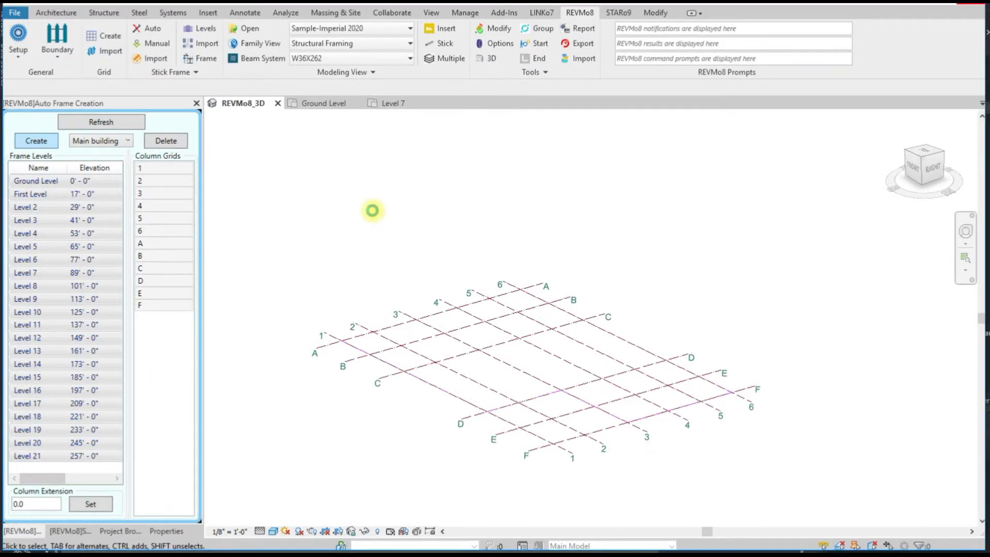
scroll(480, 360, "down", 3)
scroll(480, 361, "down", 2)
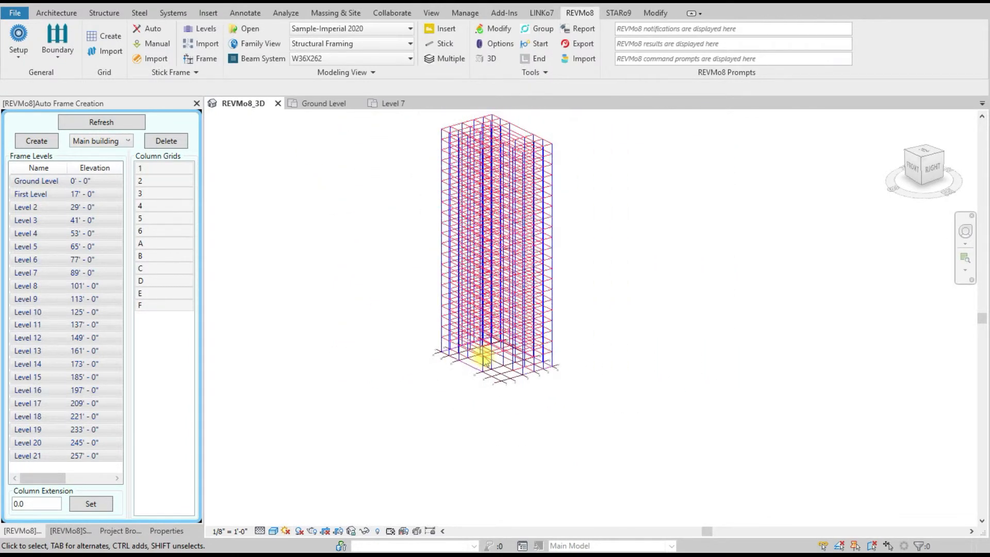
scroll(506, 130, "up", 2)
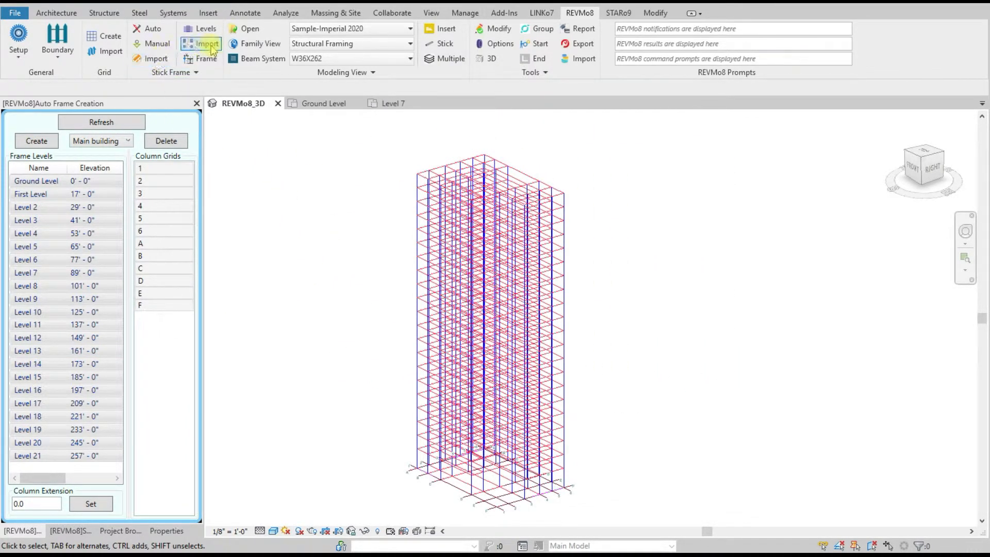
Step: Open the stick frame view and refresh its level and grid lists
left_click(203, 60)
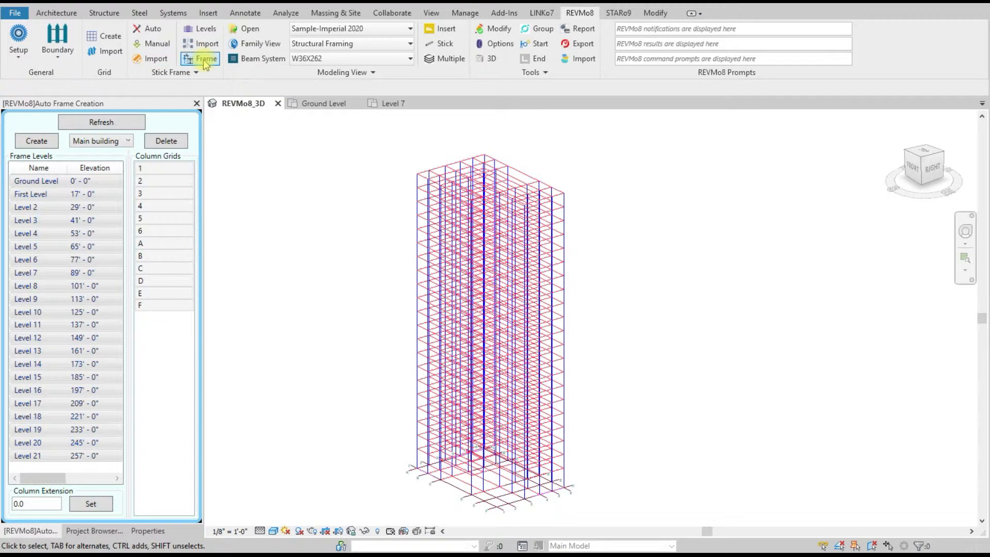
left_click(204, 60)
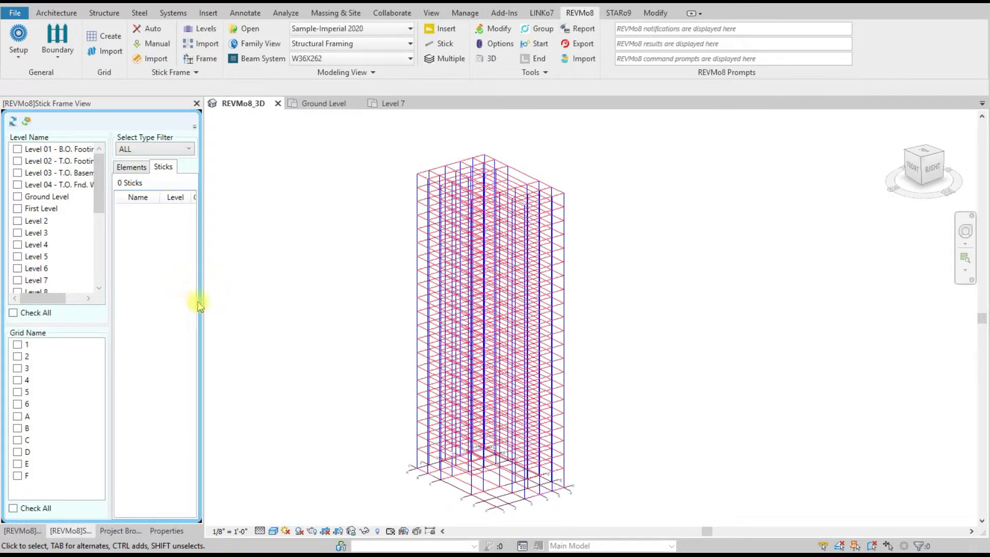
left_click(13, 122)
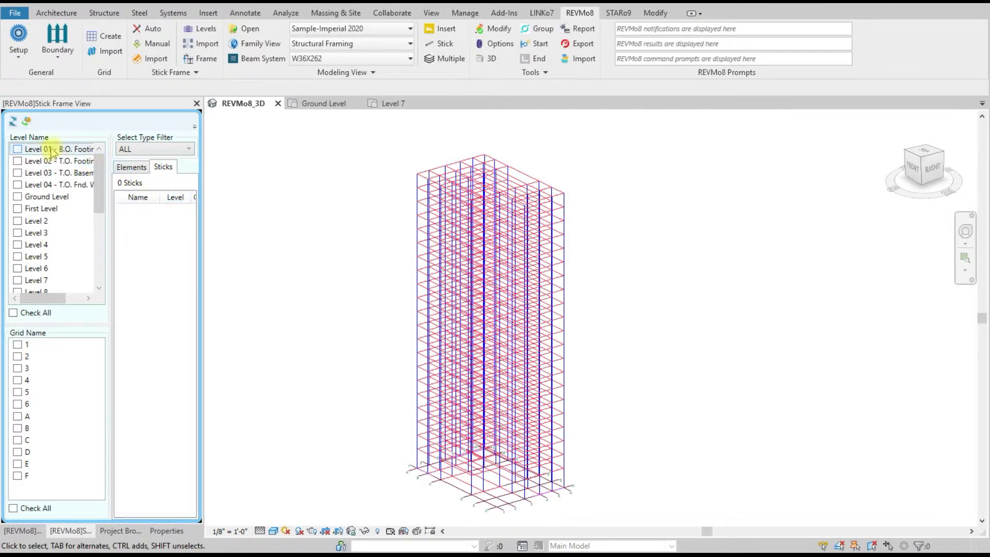
left_click_drag(99, 178, 97, 149)
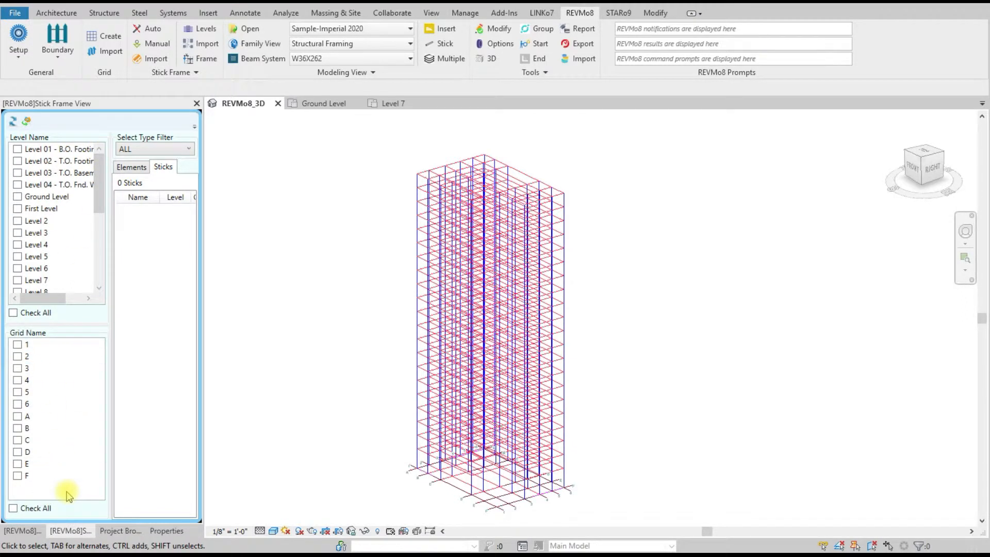
Step: List the sticks for all levels and, separately, for all grids, clearing each selection after viewing it
left_click(13, 313)
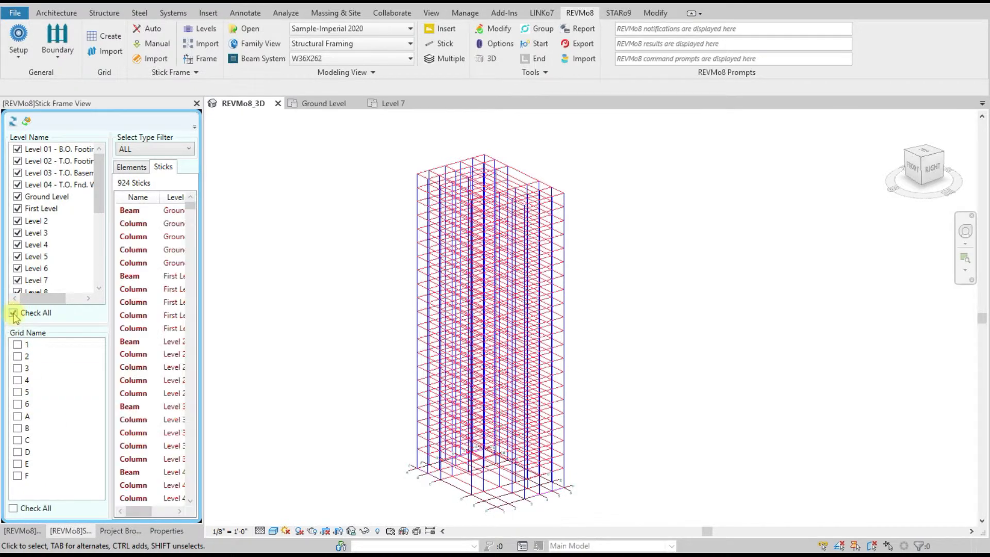
left_click(13, 313)
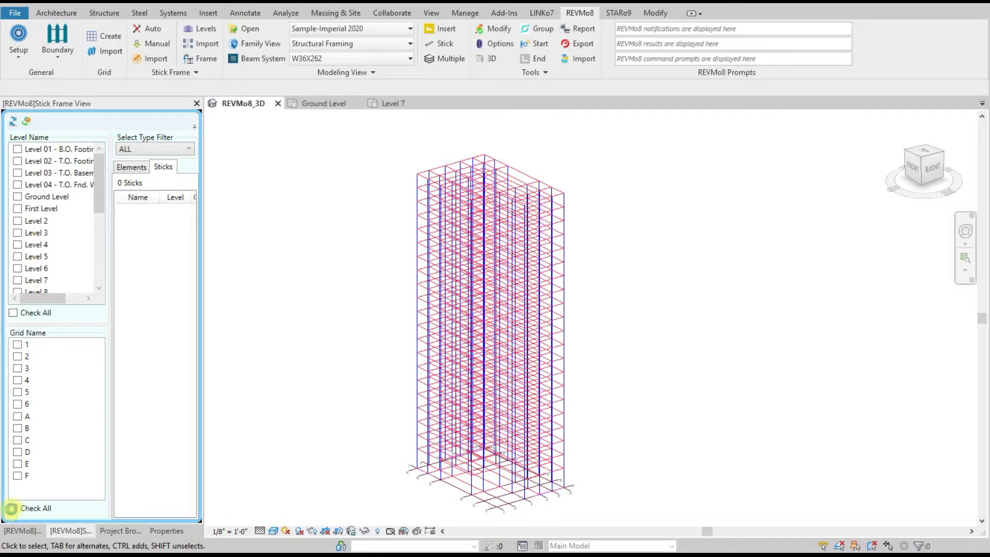
left_click(12, 508)
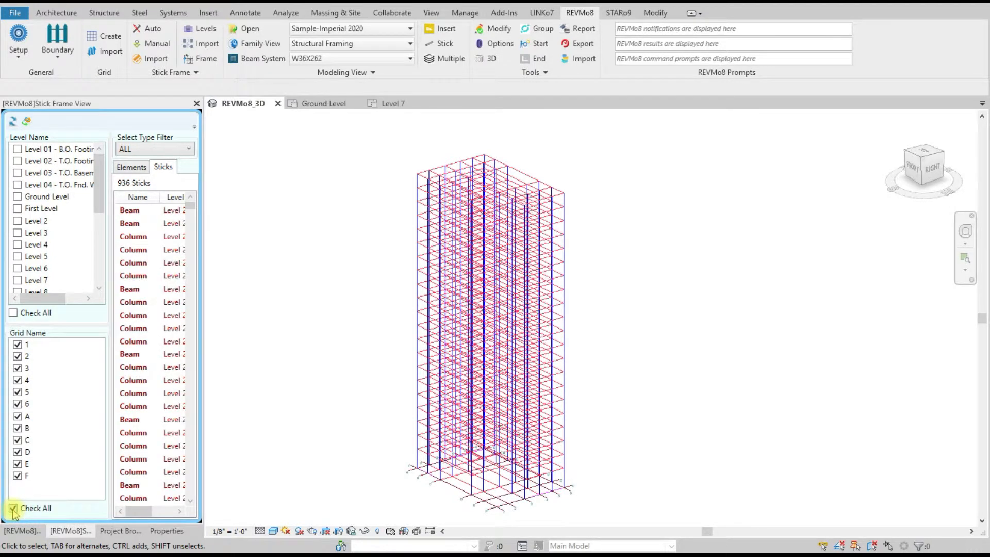
left_click(12, 509)
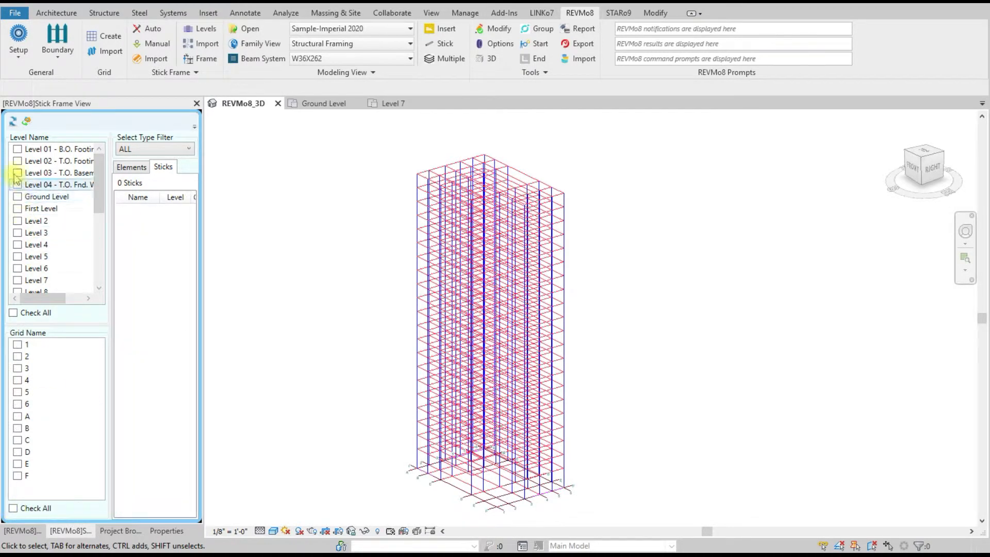
Step: Filter the sticks to Levels 01 through 04 plus Ground Level, on grids 1, 2 and 3
left_click(18, 148)
left_click(16, 161)
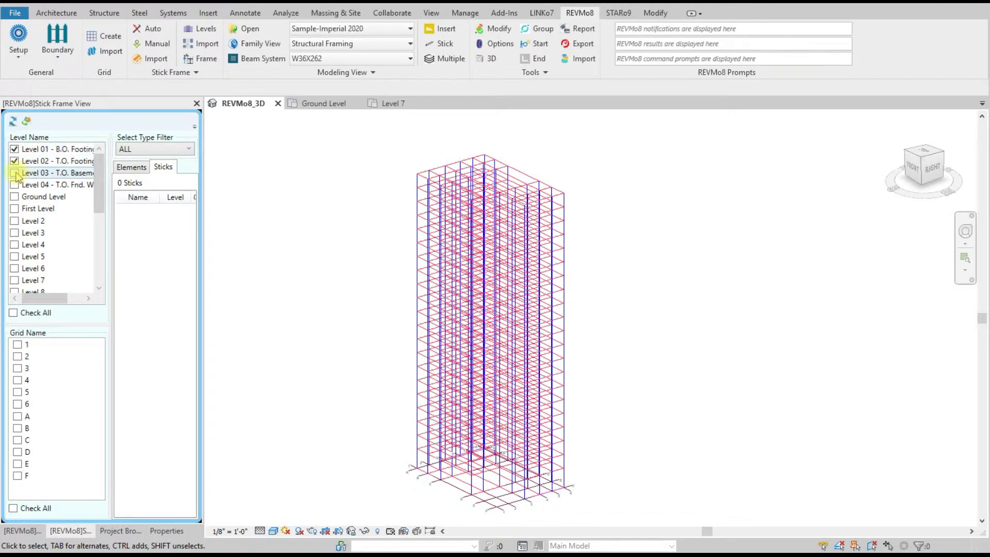
left_click(17, 345)
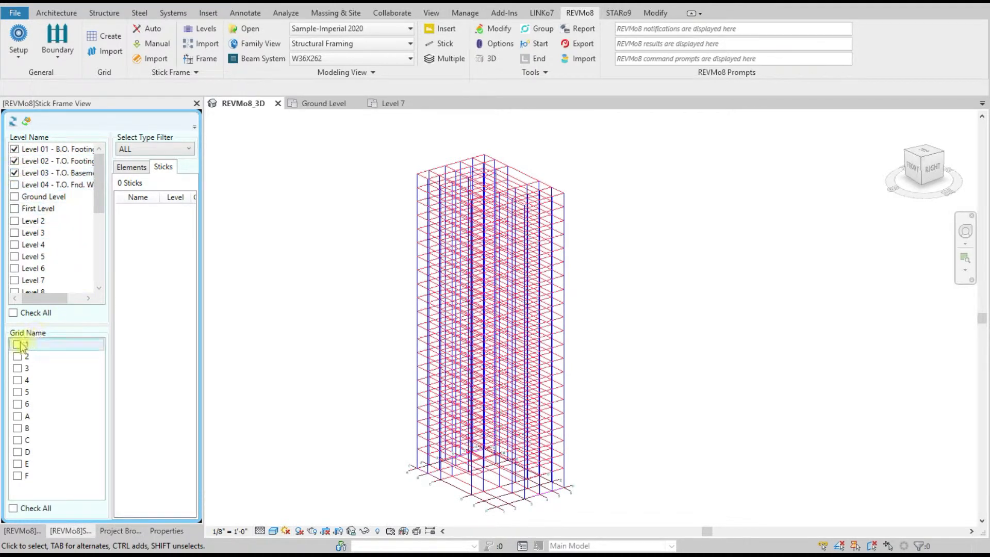
left_click(18, 356)
left_click(17, 369)
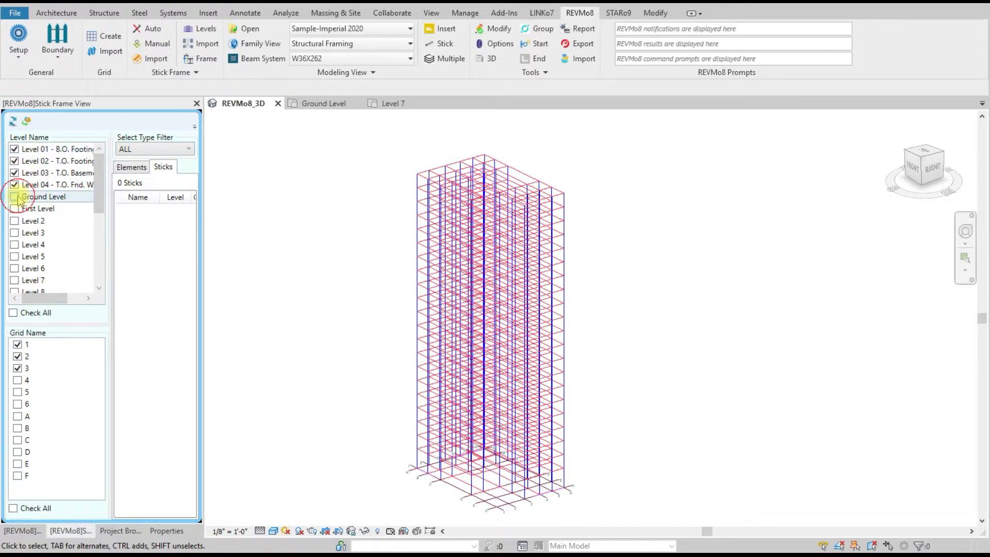
left_click(15, 197)
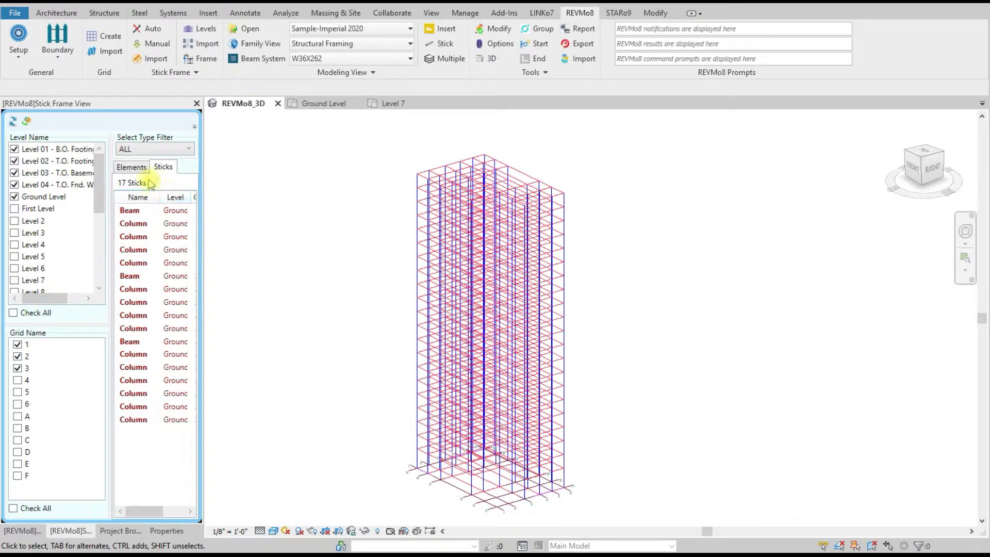
Step: Examine the elements list and the available type filter options in the widened stick frame view, and return to the sticks list
left_click(127, 167)
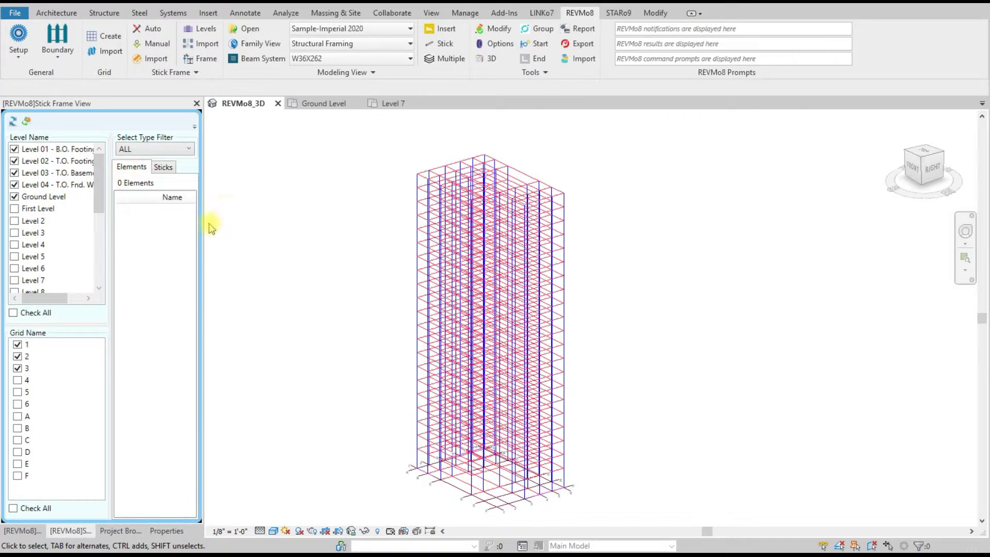
left_click_drag(203, 228, 259, 227)
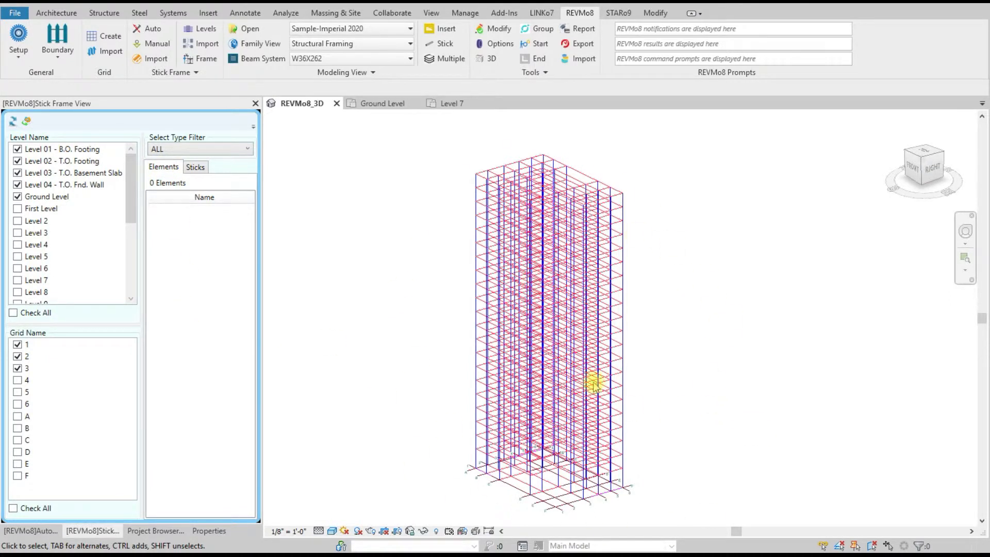
left_click(225, 149)
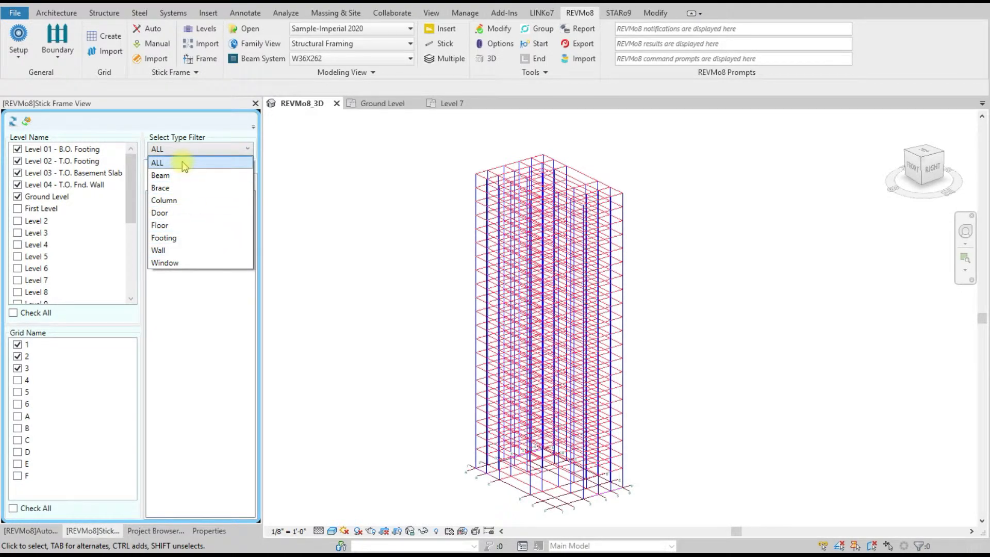
left_click(199, 287)
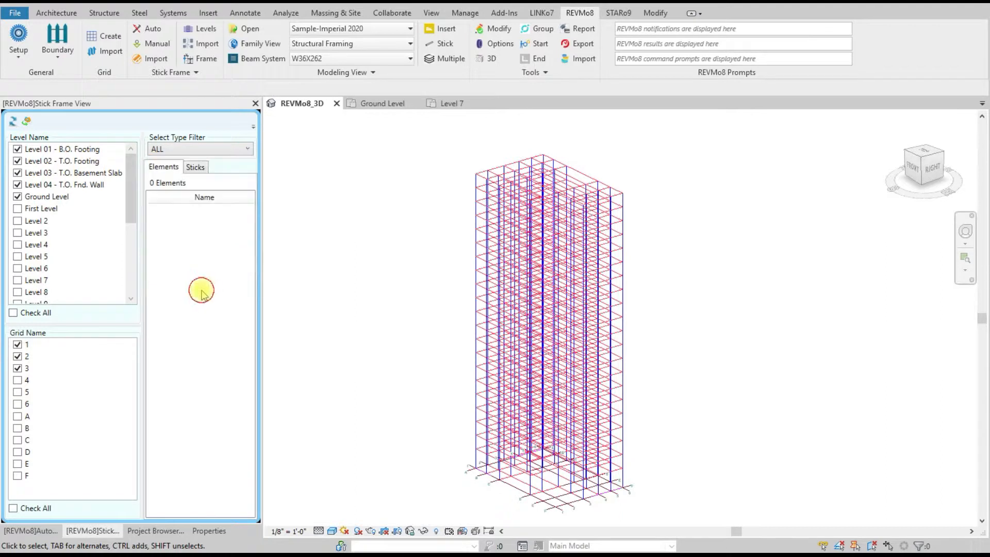
left_click(195, 167)
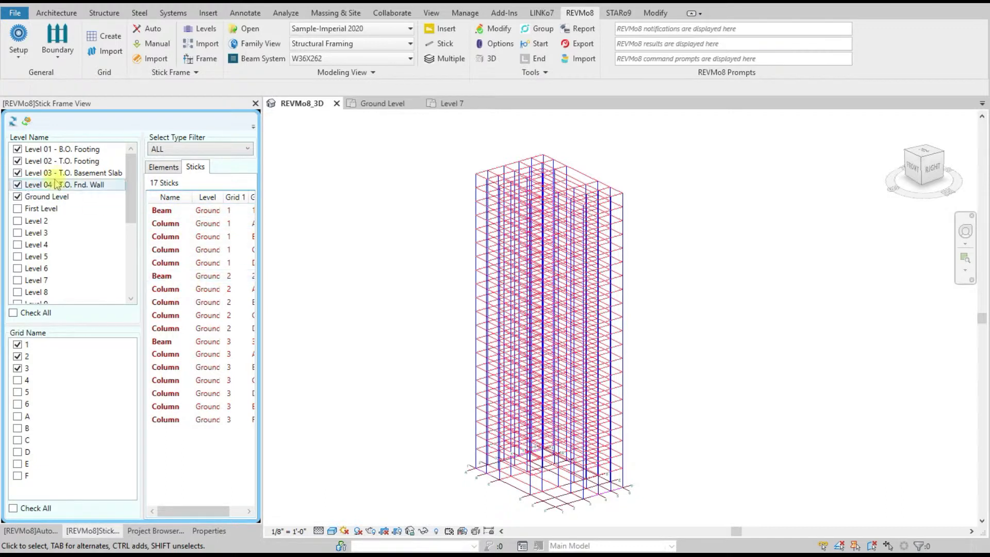
Step: Remove Levels 01 through 04 from the level filter and add First Level and Level 2
left_click(17, 185)
left_click(17, 172)
left_click(17, 161)
left_click(17, 149)
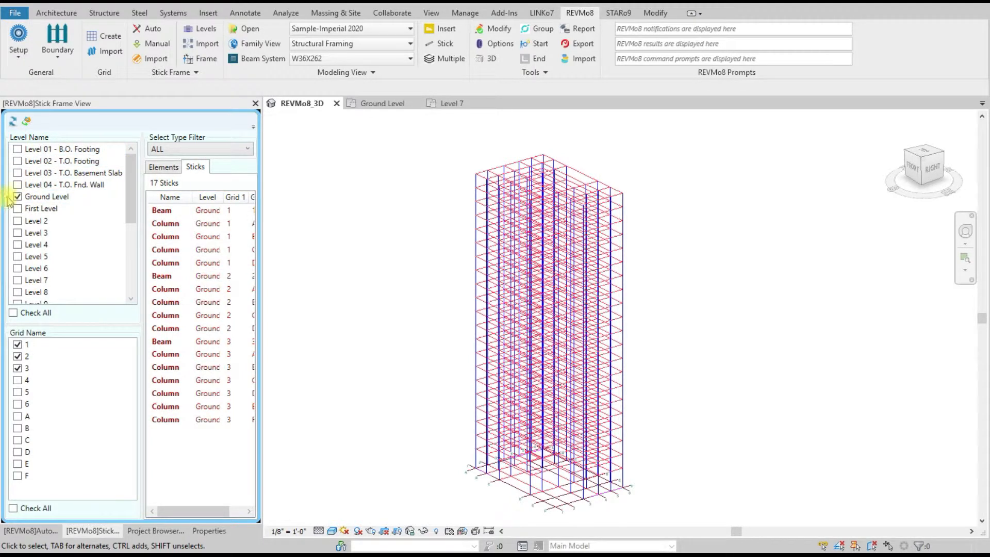
left_click(17, 208)
left_click(18, 221)
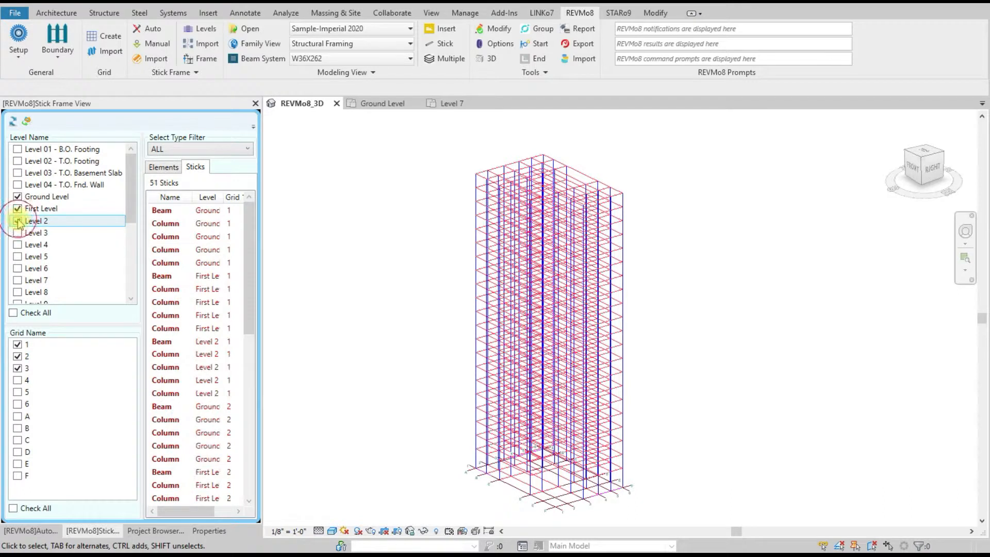
left_click_drag(251, 229, 268, 215)
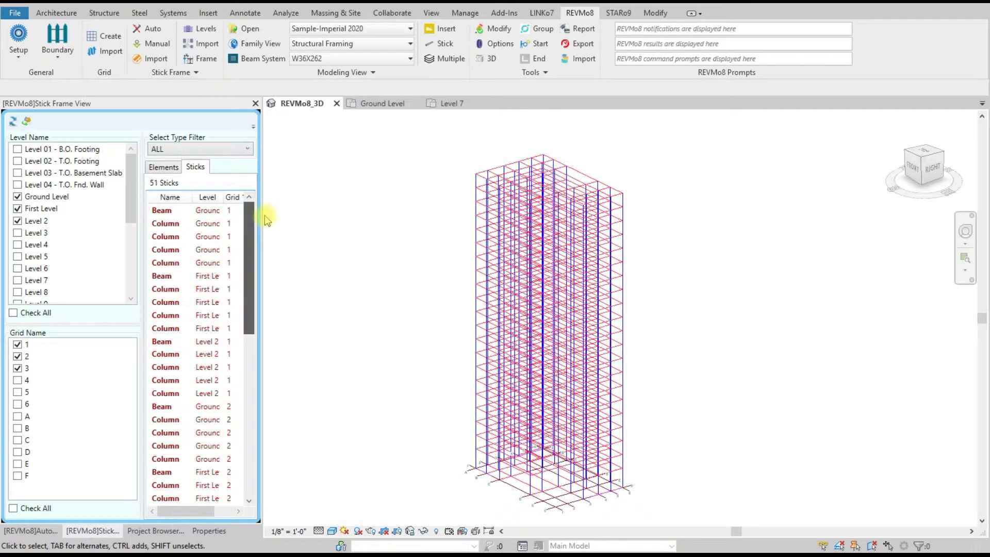
Step: Narrow the stick filter to Ground Level and grid 1, and restore First Level, Level 2 and grids 2 and 3
left_click(17, 222)
left_click(17, 209)
left_click(18, 368)
left_click(17, 357)
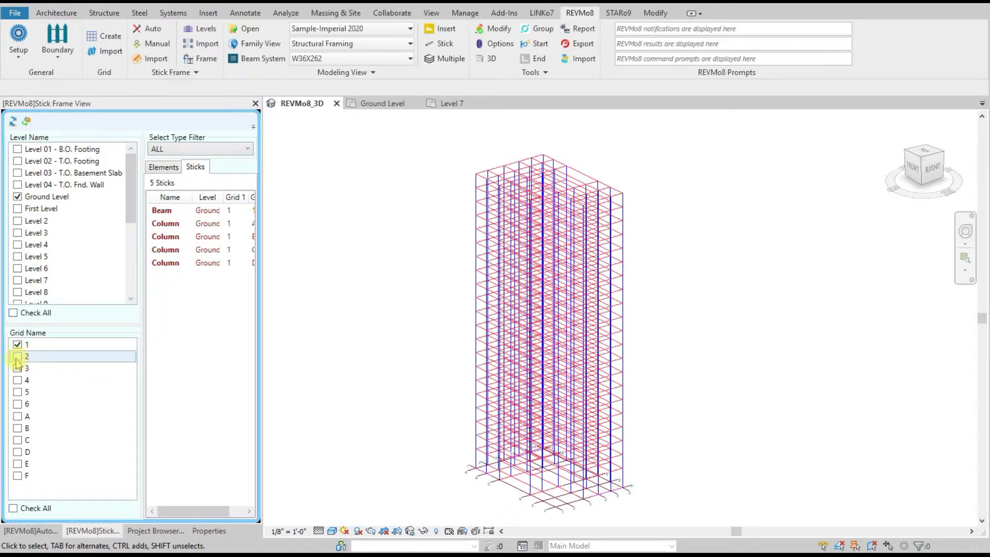
left_click(17, 356)
left_click(17, 368)
left_click(17, 209)
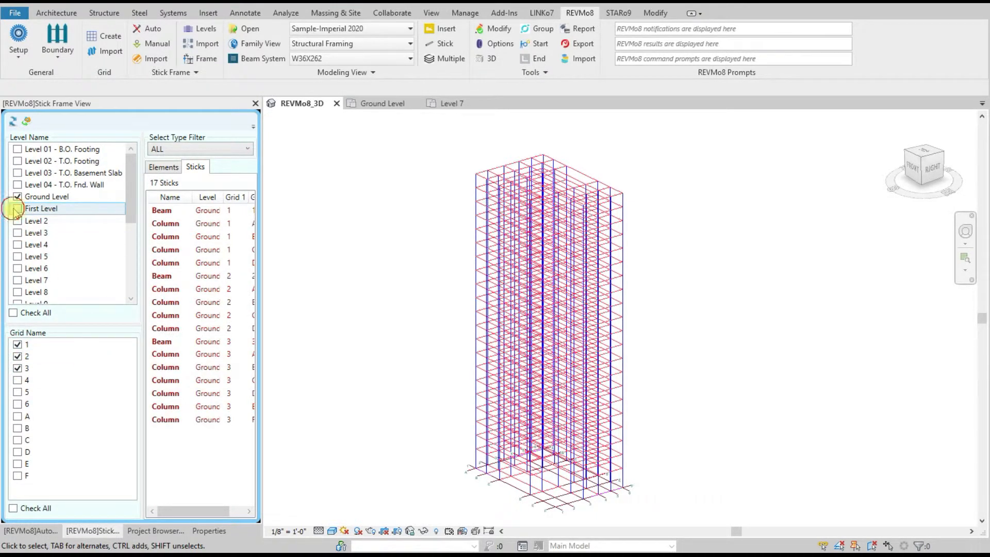
left_click(17, 222)
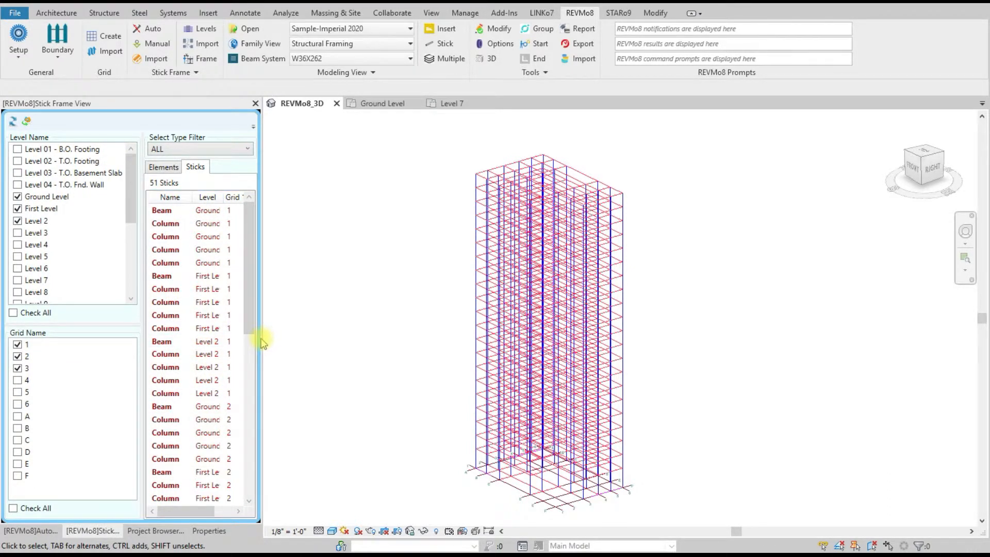
Step: Enlarge the stick frame view and its sticks list, widening the Level column to fit the full level names
left_click_drag(262, 338, 307, 336)
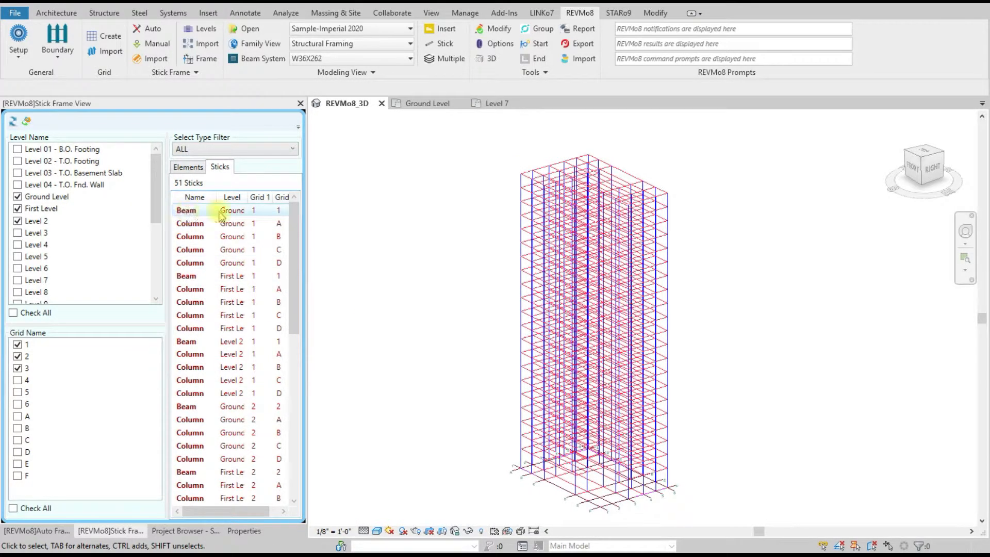
mouse_move(248, 198)
left_mouse_down()
mouse_move(257, 197)
mouse_move(249, 197)
left_mouse_up()
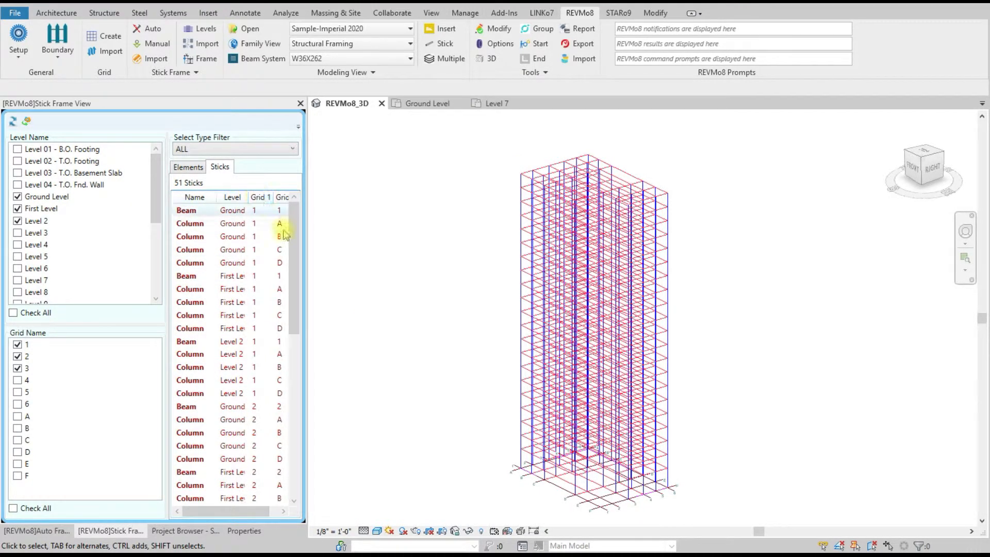
left_click_drag(167, 273, 112, 271)
double_click(219, 196)
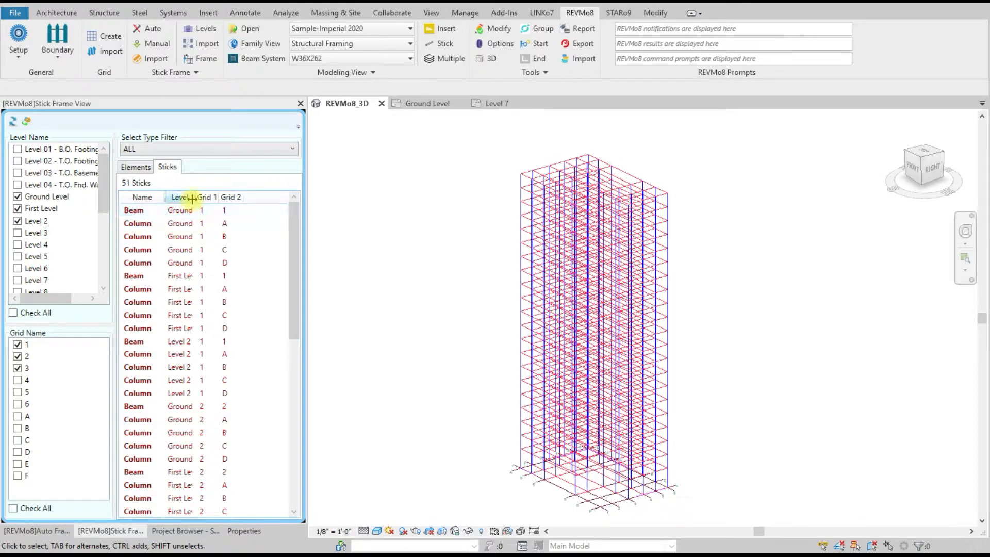
left_click_drag(199, 196, 224, 196)
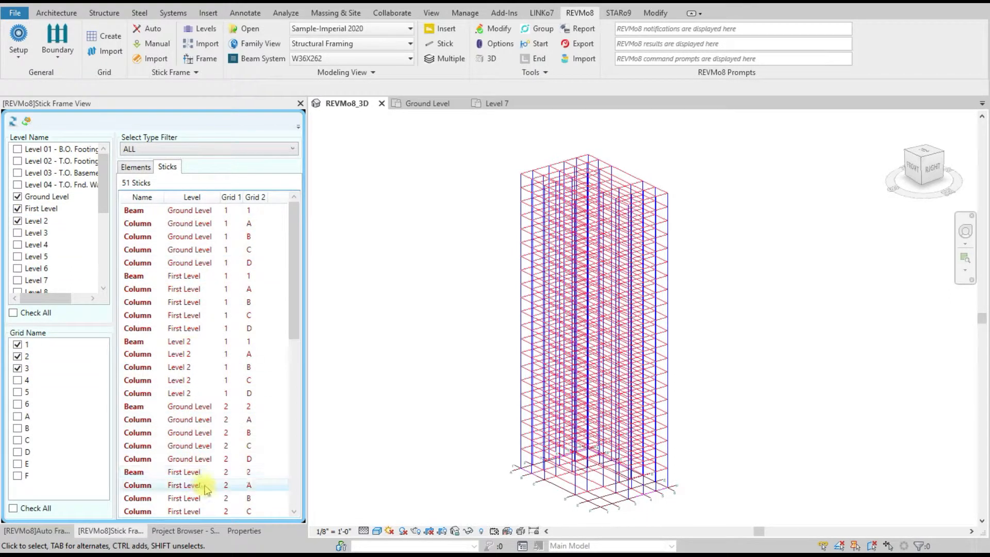
left_click_drag(295, 239, 316, 222)
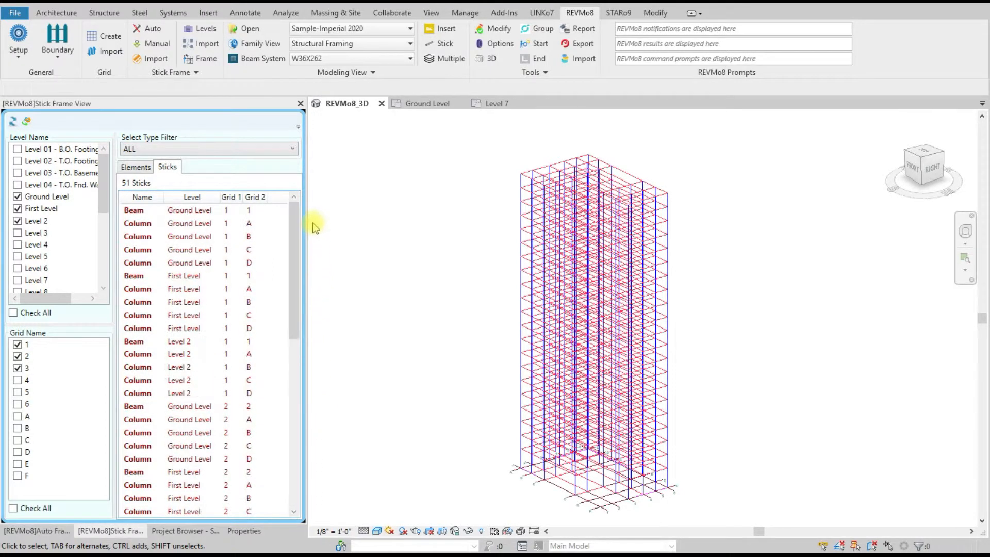
Step: Select the six consecutive sticks from the Ground Level column at 1-C through the First Level column at 1-C
right_click(199, 249)
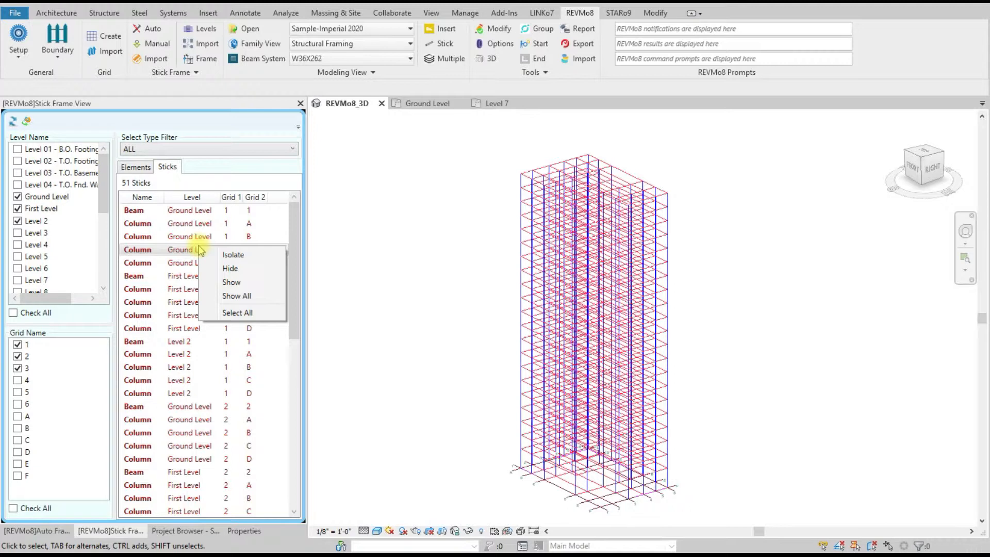
left_click(173, 252)
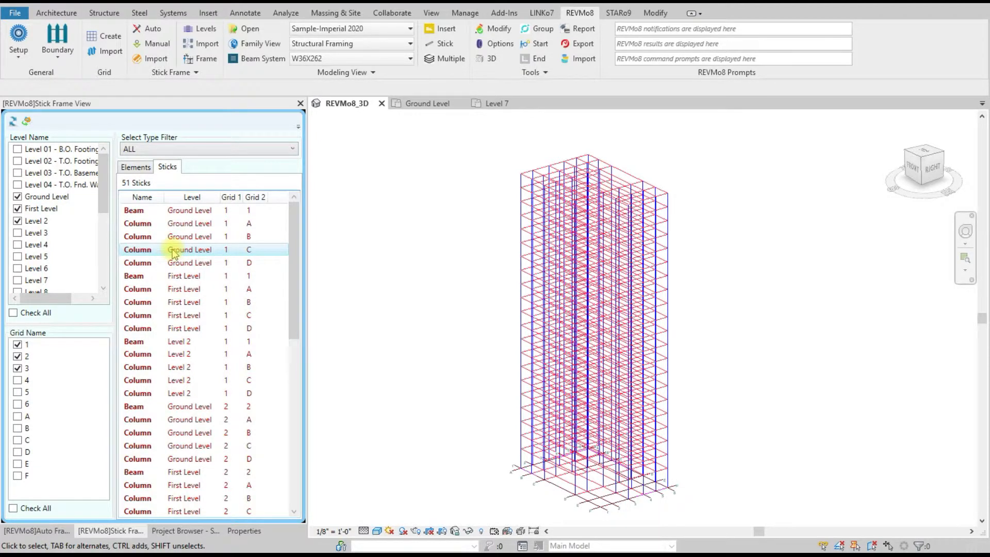
left_click(166, 263, "ctrl")
left_click(161, 276, "ctrl")
left_click(148, 289, "ctrl")
left_click(148, 303, "ctrl")
left_click(150, 315, "ctrl")
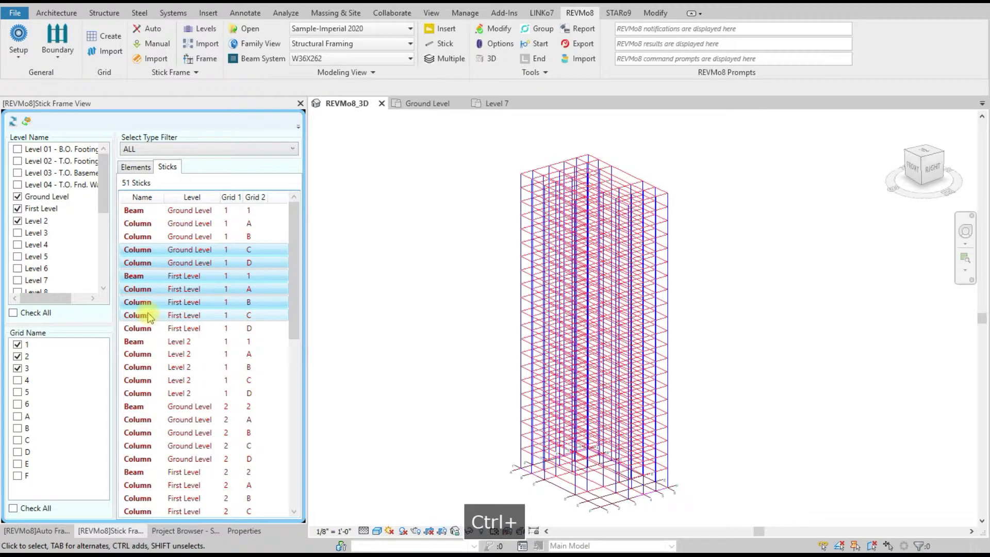
Step: Select all sticks in the list and show the actions available for the whole selection
right_click(180, 296)
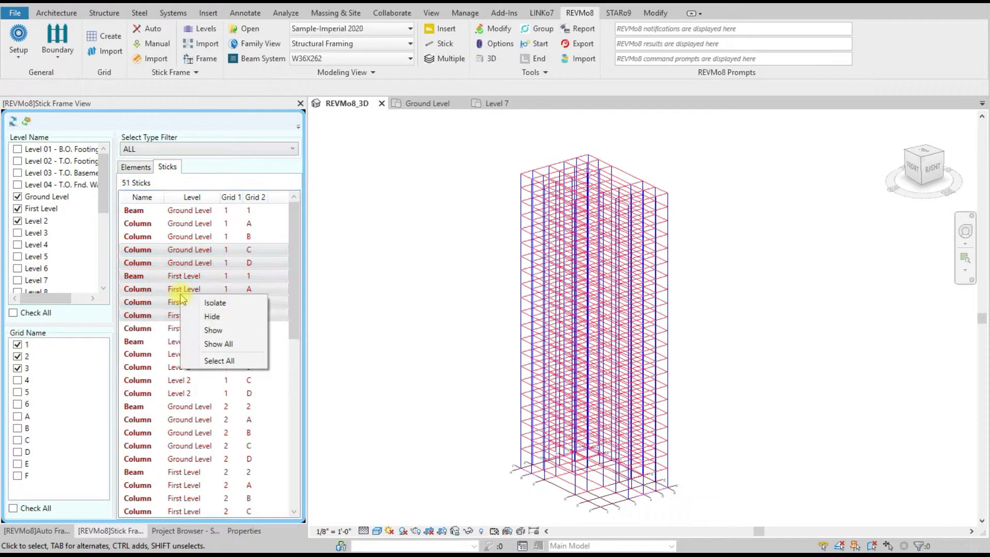
left_click(219, 360)
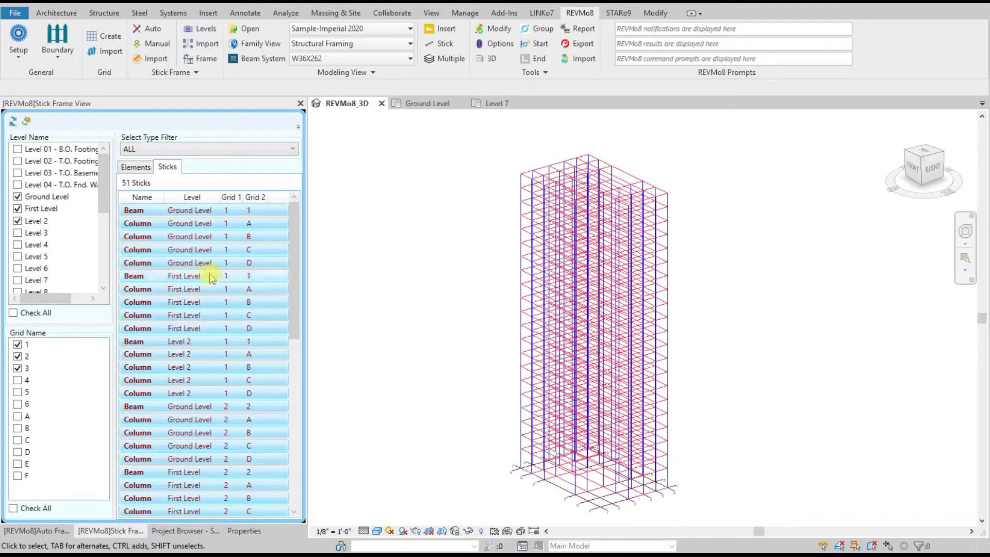
right_click(203, 251)
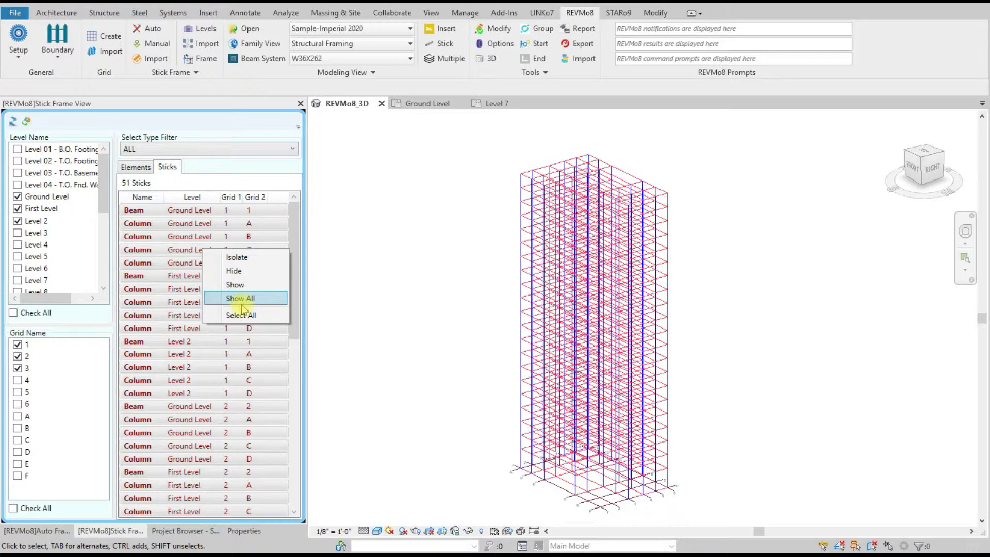
Step: Filter the sticks list by Column and by Beam to review each type, and restore the filter to ALL
left_click(211, 149)
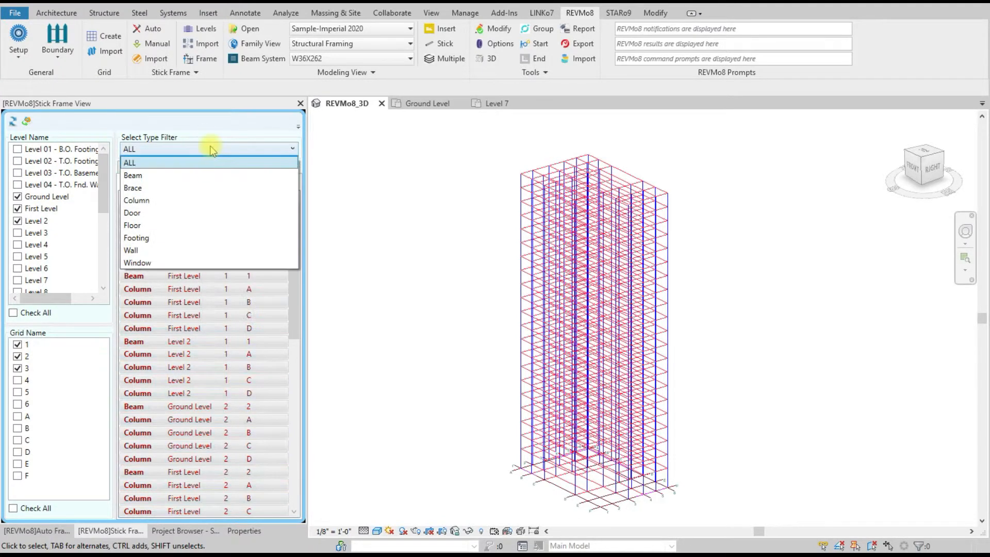
left_click(157, 200)
scroll(181, 313, "down", 6)
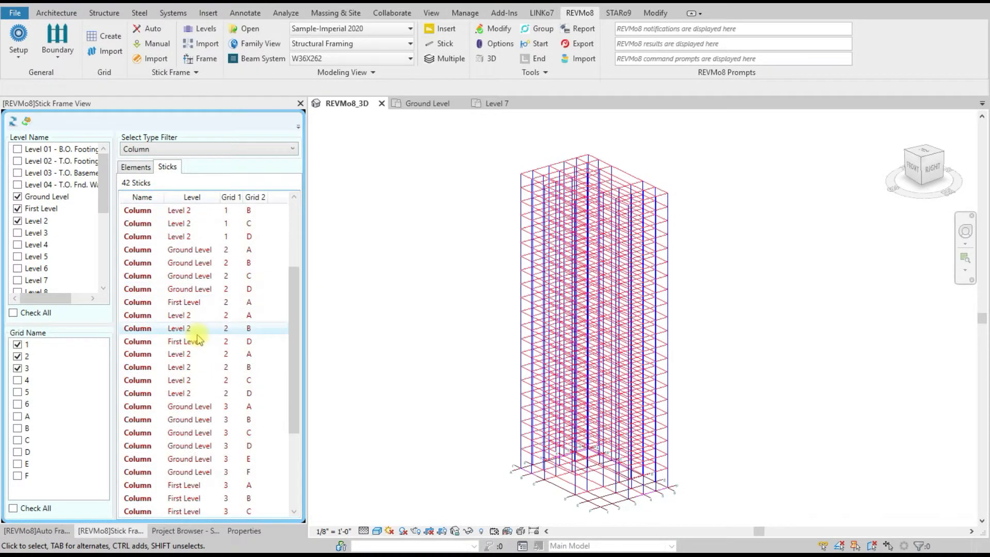
scroll(217, 396, "up", 6)
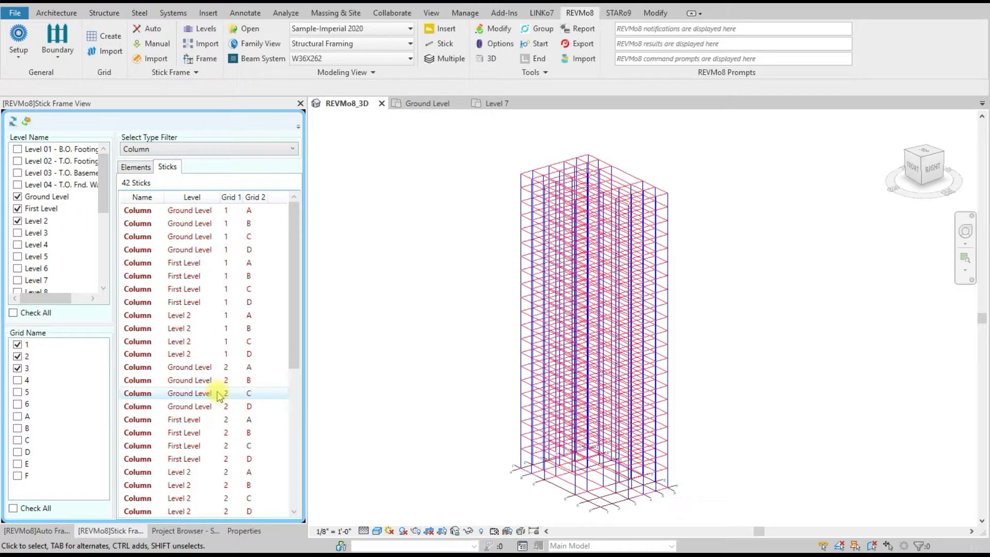
left_click(141, 176)
left_click(169, 149)
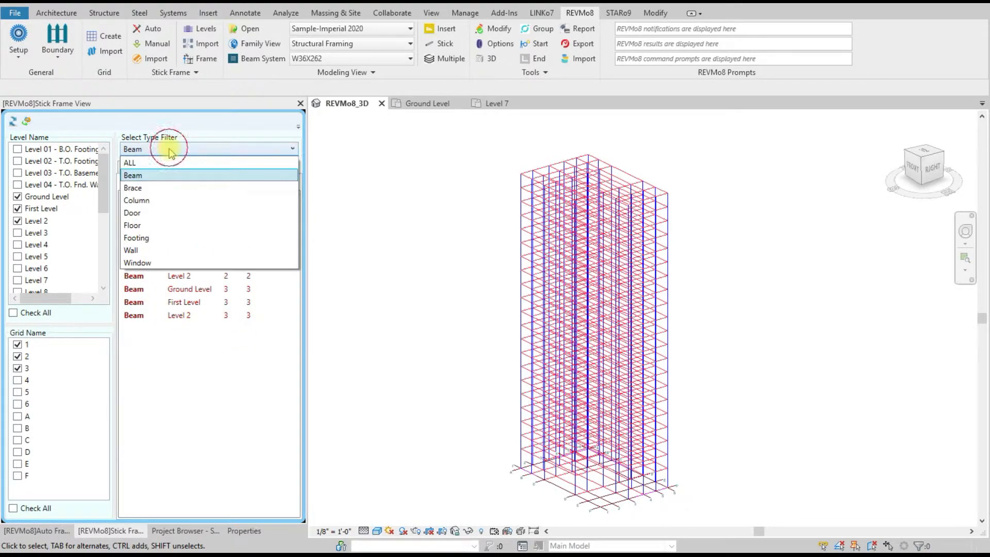
left_click(137, 164)
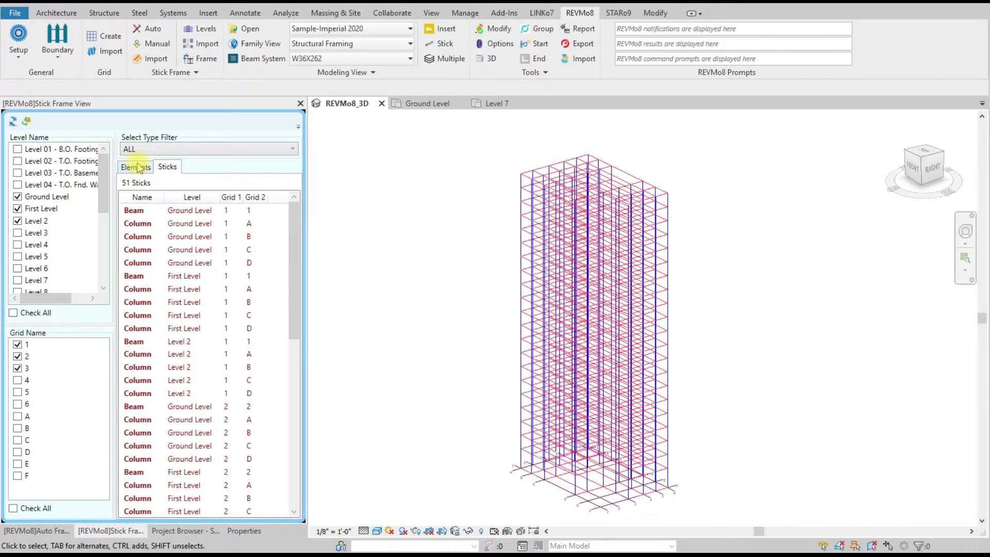
Step: Select all the filtered sticks and isolate them in the 3D view
left_click(216, 251)
right_click(217, 251)
left_click(247, 316)
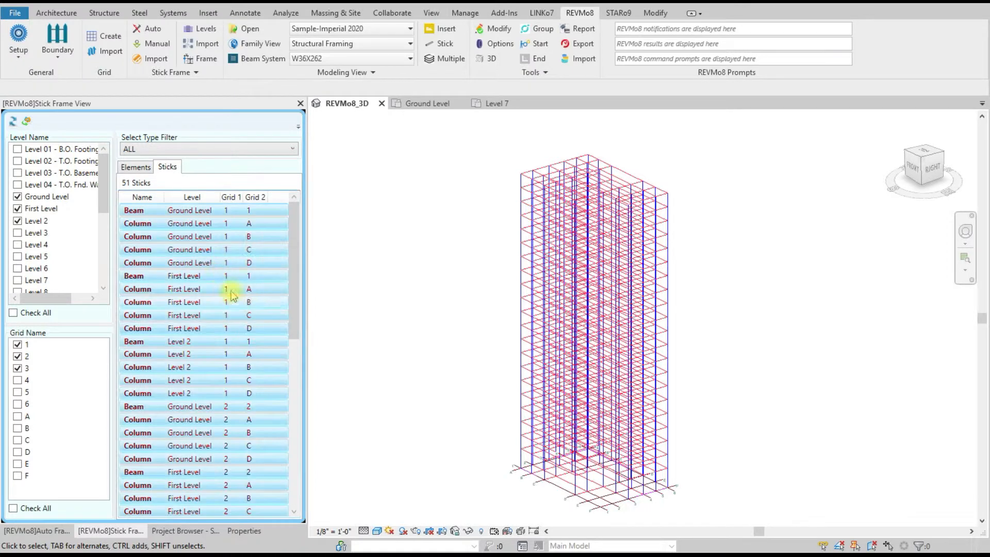
right_click(216, 268)
left_click(245, 274)
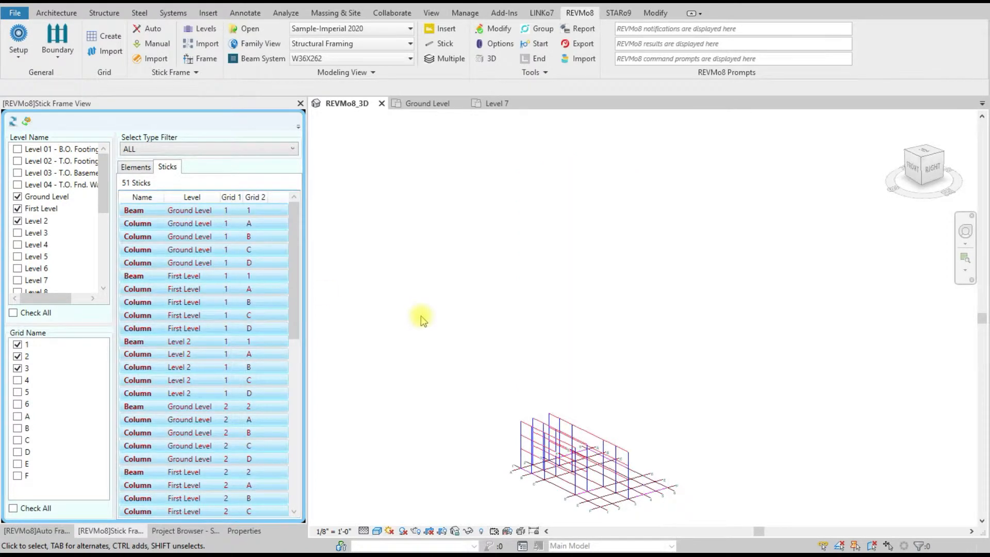
scroll(532, 445, "up", 4)
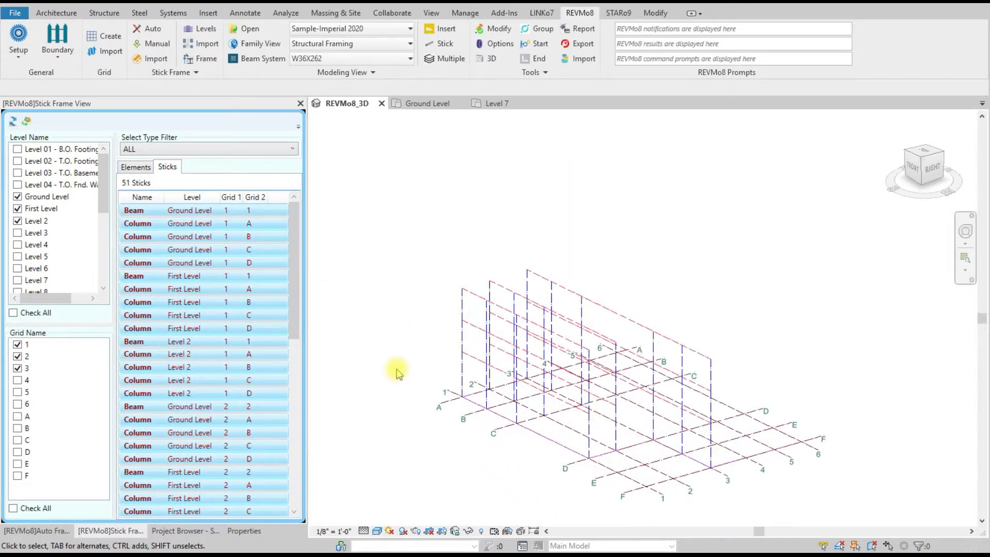
scroll(394, 370, "up", 3)
scroll(395, 292, "down", 1)
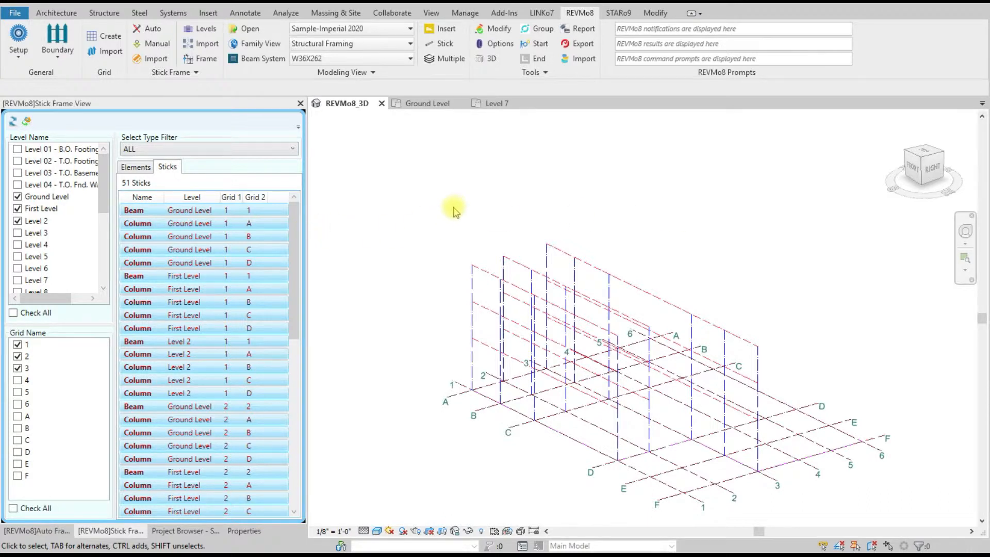
Step: Open the family view and choose the W30X148 steel type under Structural Columns
left_click(260, 44)
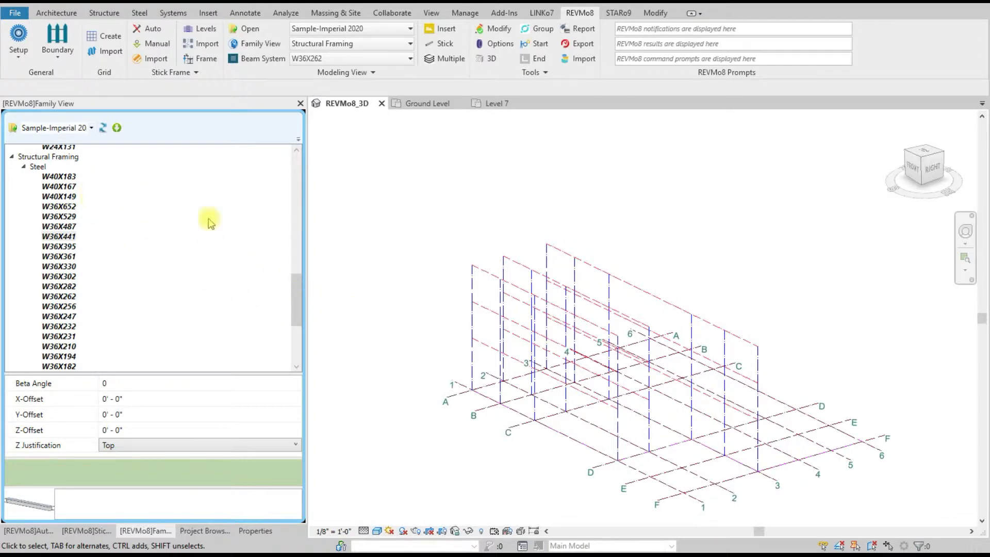
left_click_drag(299, 290, 294, 243)
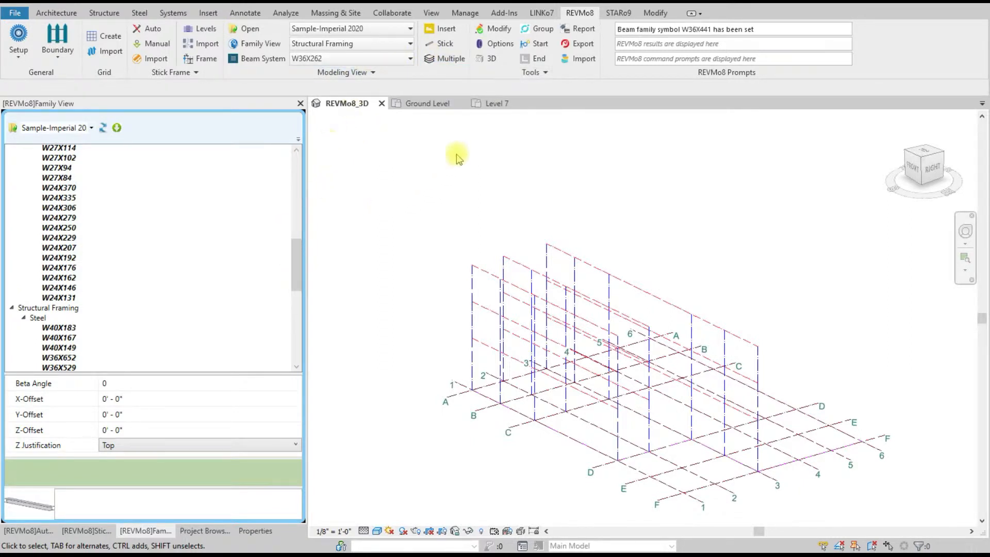
left_click_drag(294, 263, 289, 175)
scroll(74, 330, "down", 3)
left_click(59, 220)
right_click(61, 221)
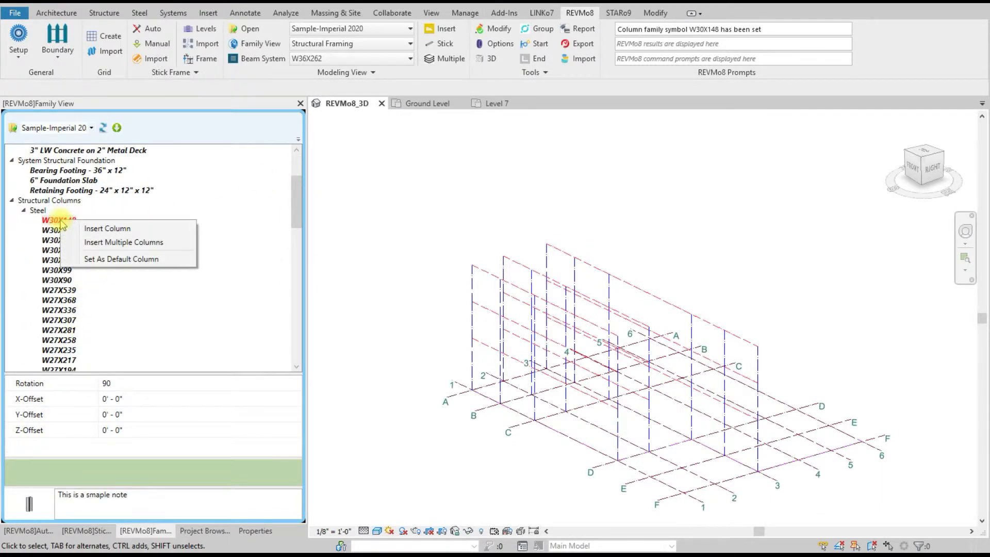
Step: Insert multiple W30X148 columns at all levels and all grids
left_click(118, 243)
left_click(406, 309)
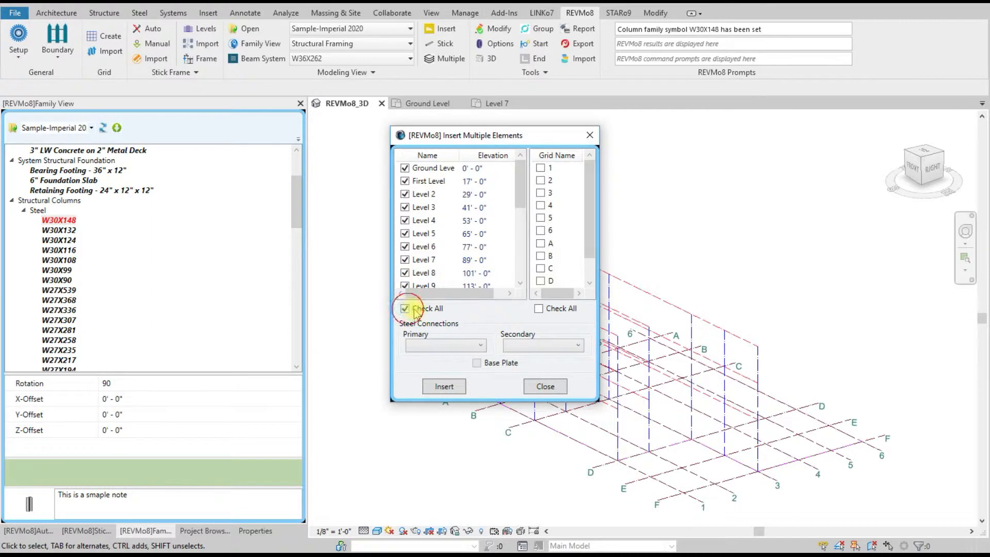
left_click(539, 309)
left_click(444, 386)
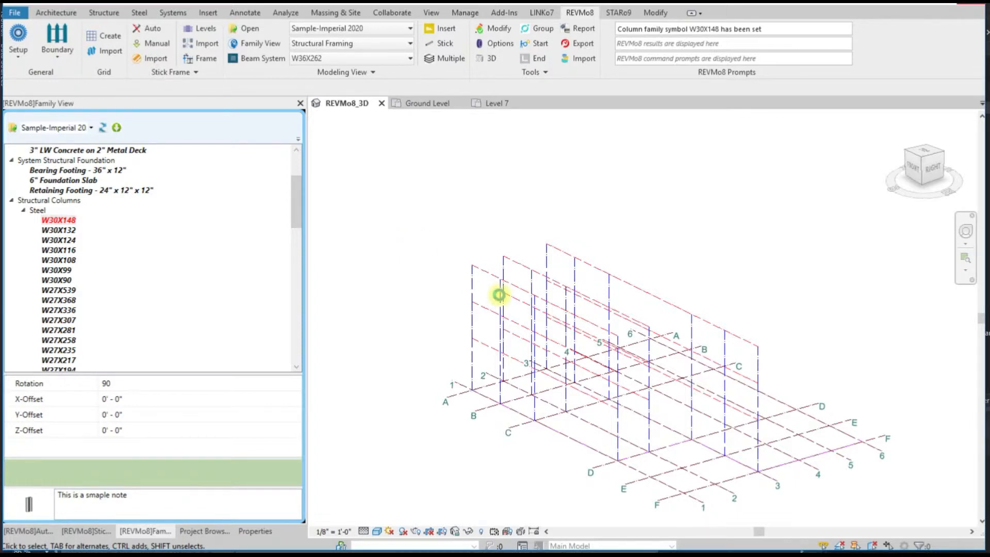
left_click(499, 294)
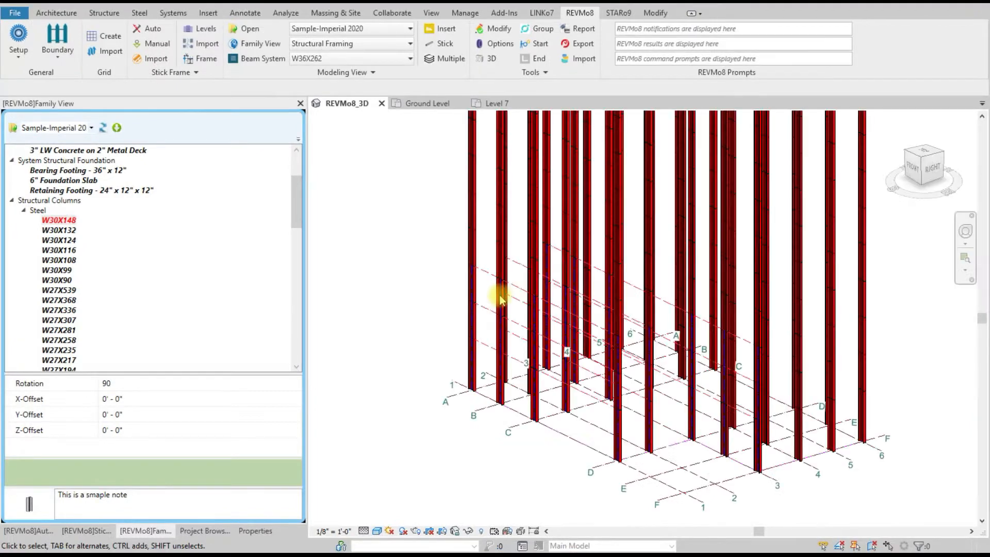
scroll(539, 391, "down", 5)
scroll(619, 309, "up", 4)
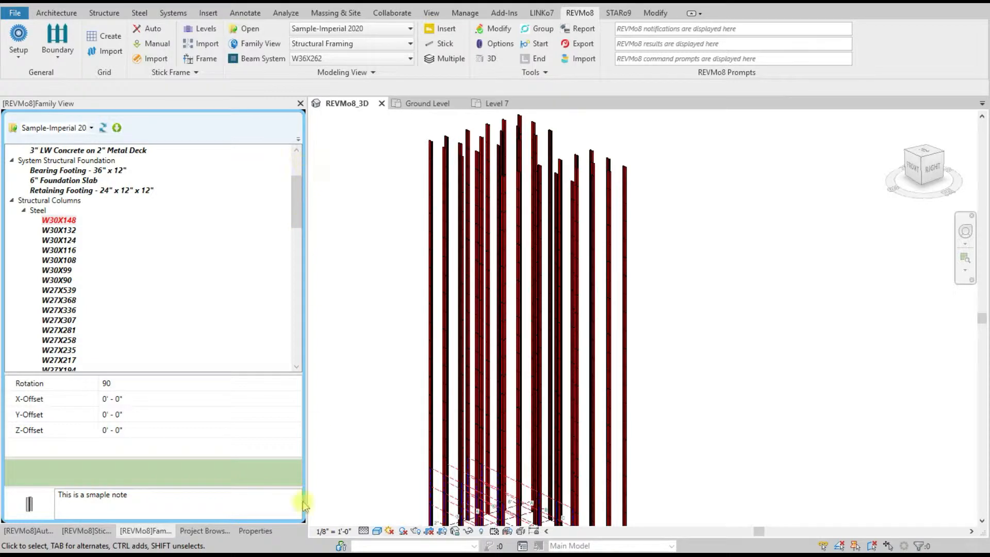
Step: Return to the stick frame view's elements list and filter it to grids 1, 2, 3 and 4
left_click(85, 531)
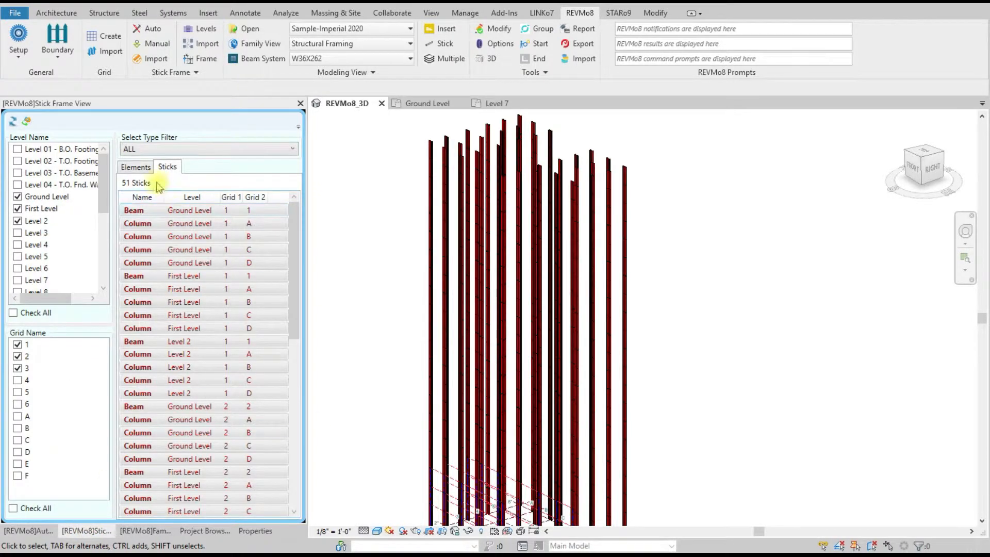
left_click(135, 167)
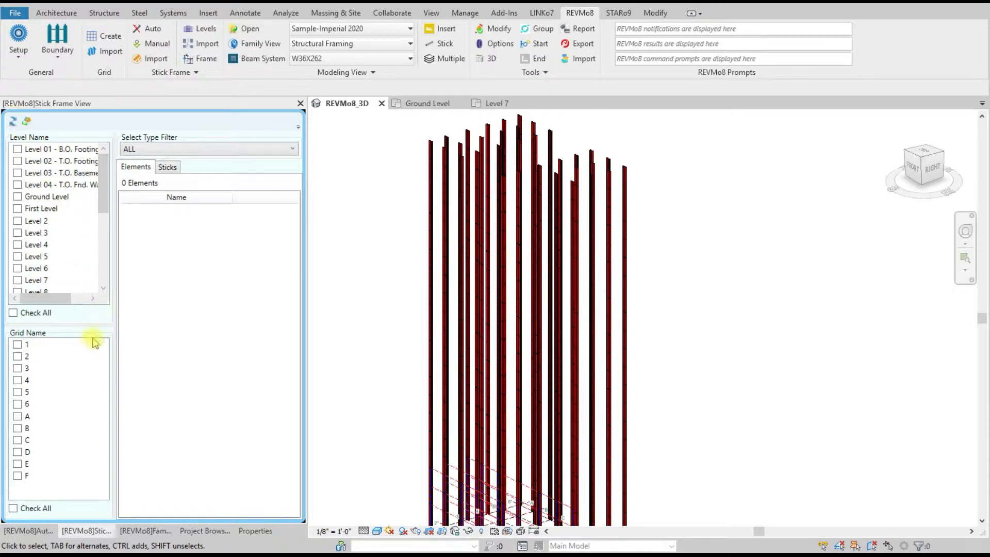
left_click(17, 344)
left_click(17, 356)
left_click(17, 368)
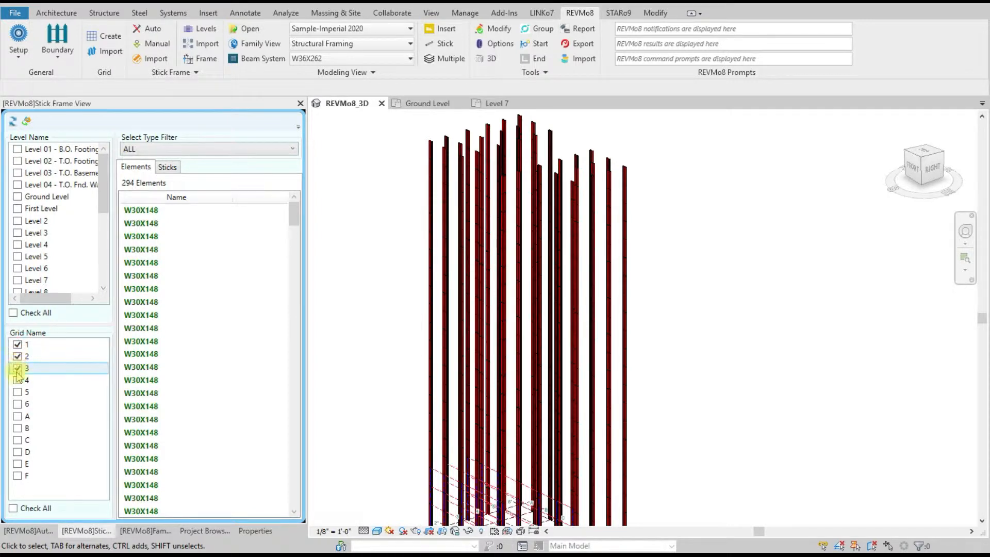
left_click(17, 380)
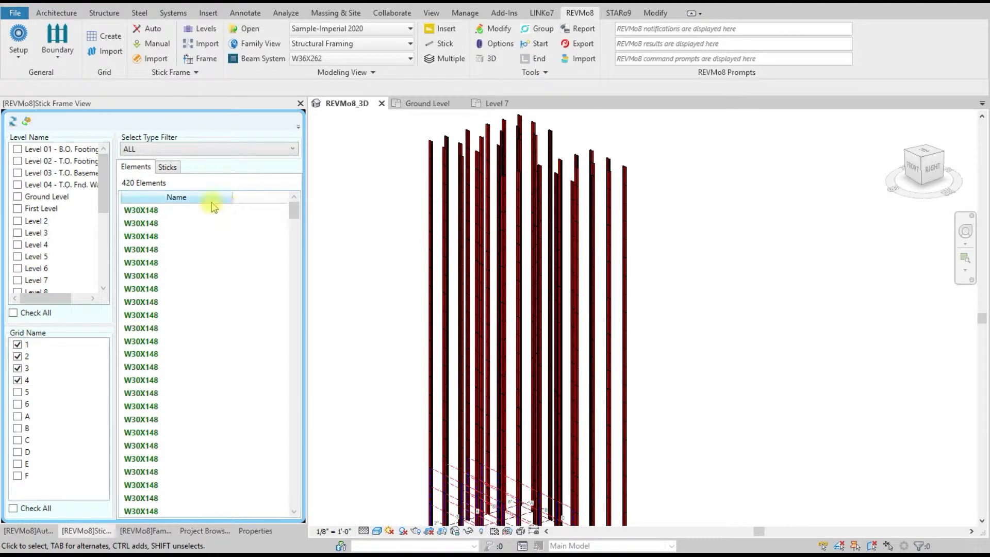
Step: Filter the elements list to Column, check the Beam type, and restore the Column filter
left_click(206, 146)
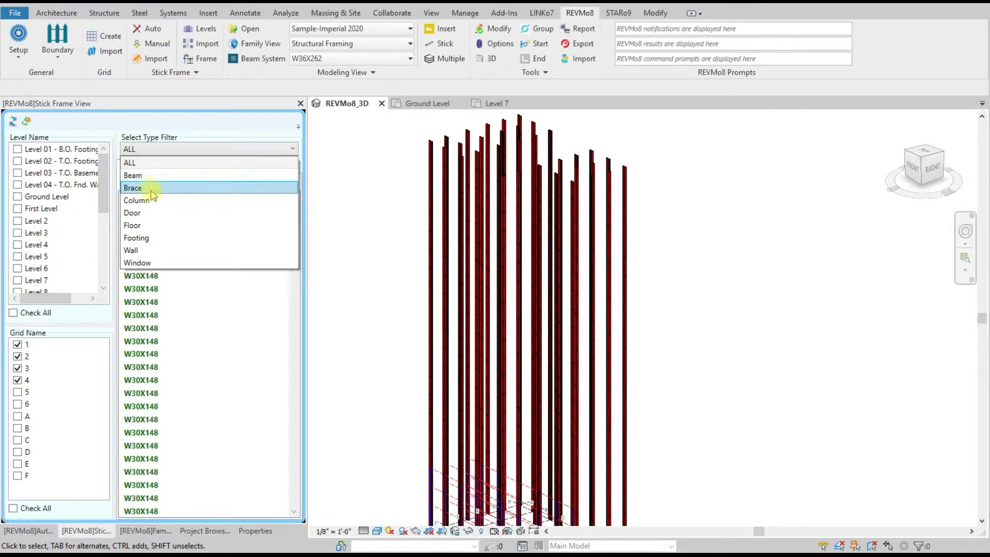
left_click(153, 201)
left_click(196, 149)
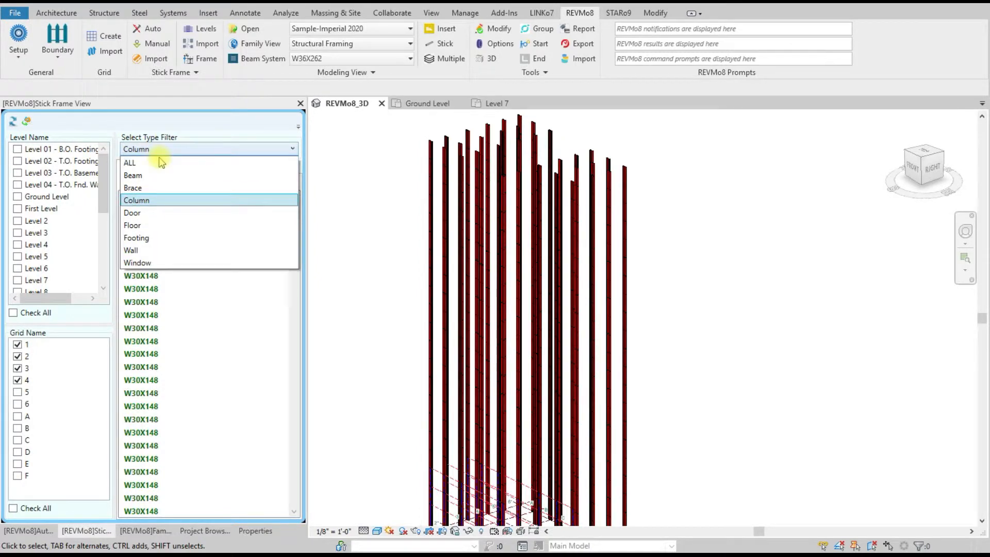
left_click(137, 173)
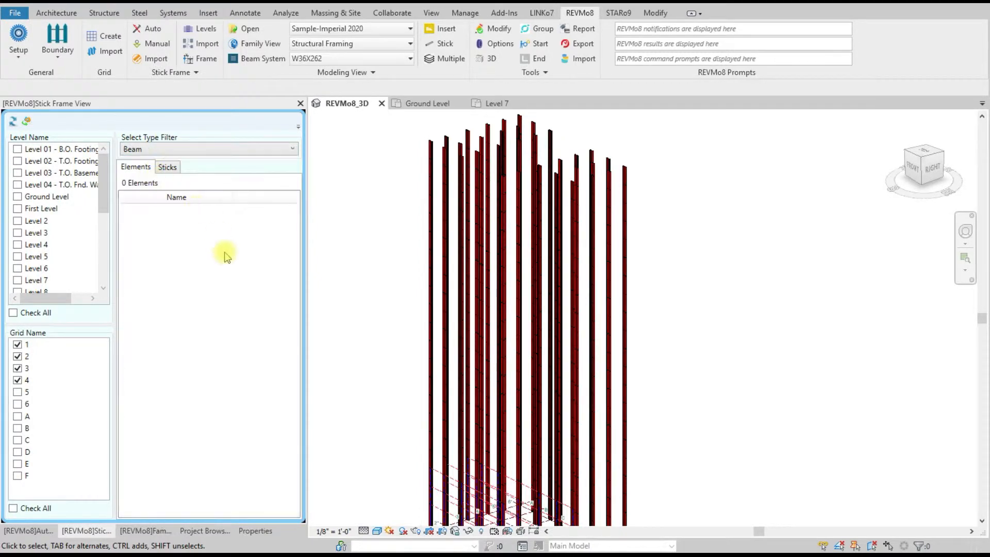
left_click(195, 150)
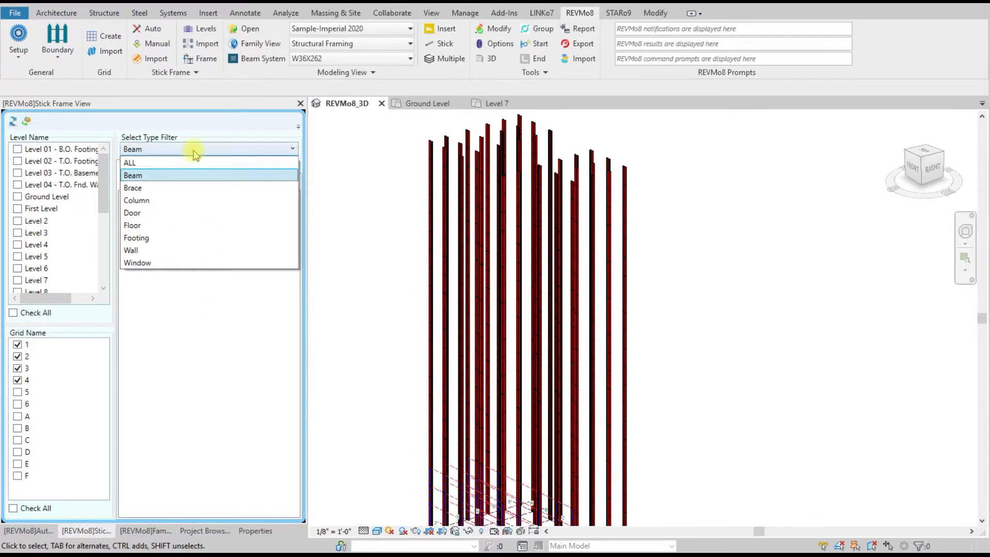
left_click(162, 200)
Step: Review the filtered sticks list, widening its Name column to show the full column type names
left_click(167, 167)
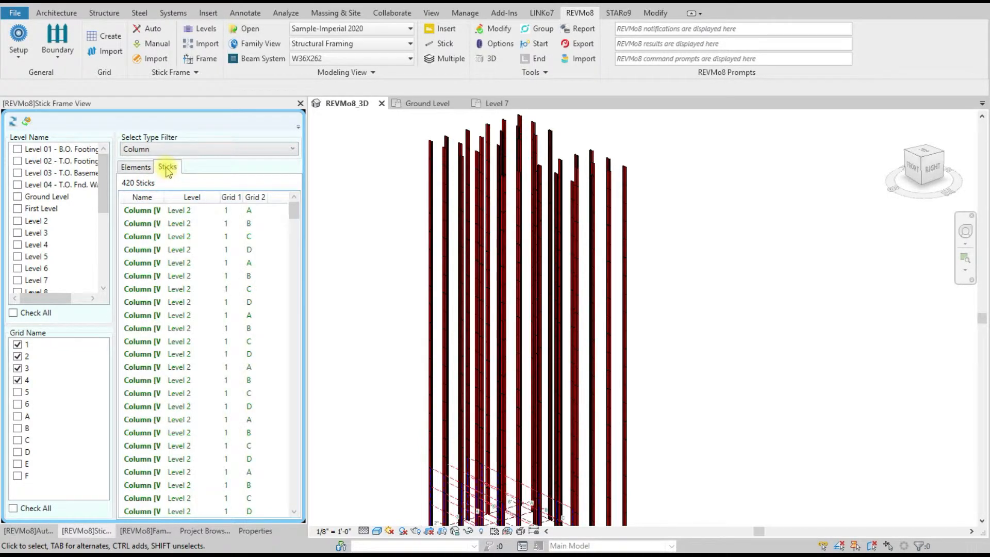
left_click_drag(161, 197, 212, 199)
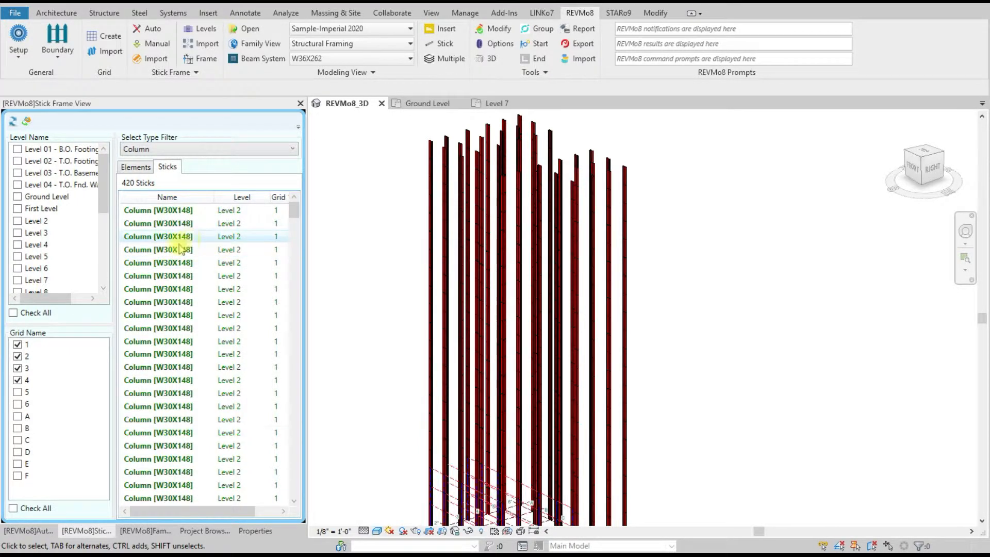
scroll(227, 405, "down", 10)
scroll(228, 406, "up", 15)
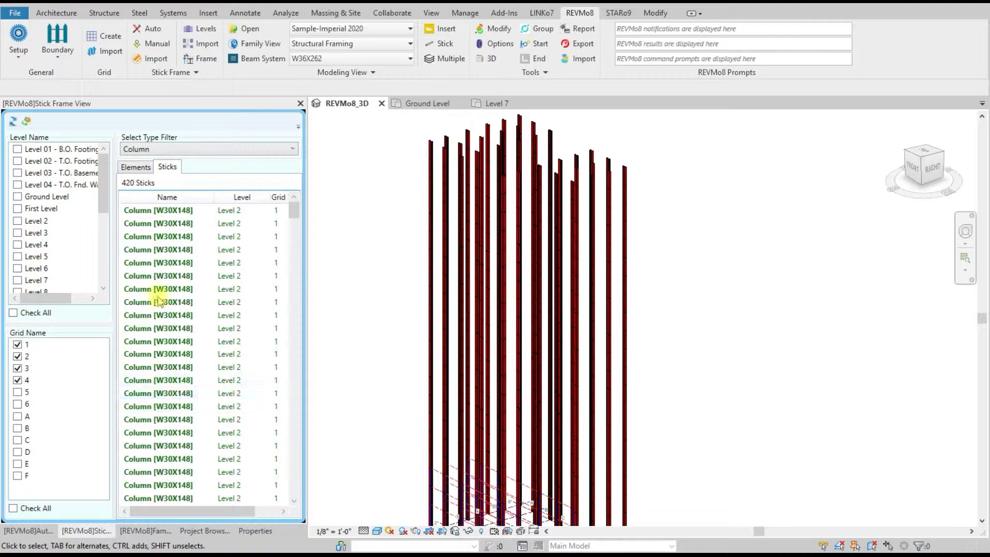
Step: Return to the elements list and view the modification options for the fifth listed W30X148 column
left_click(136, 167)
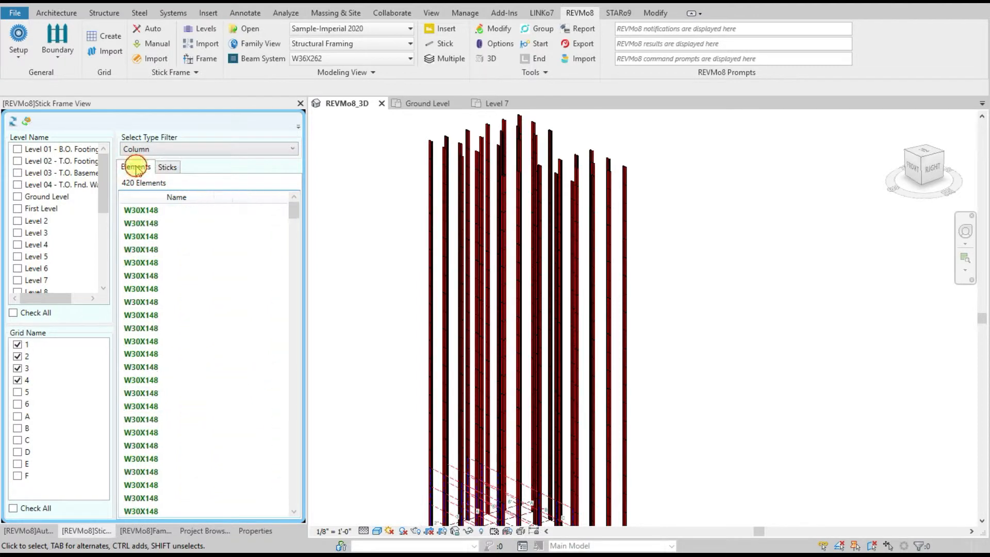
left_click(151, 263)
right_click(151, 265)
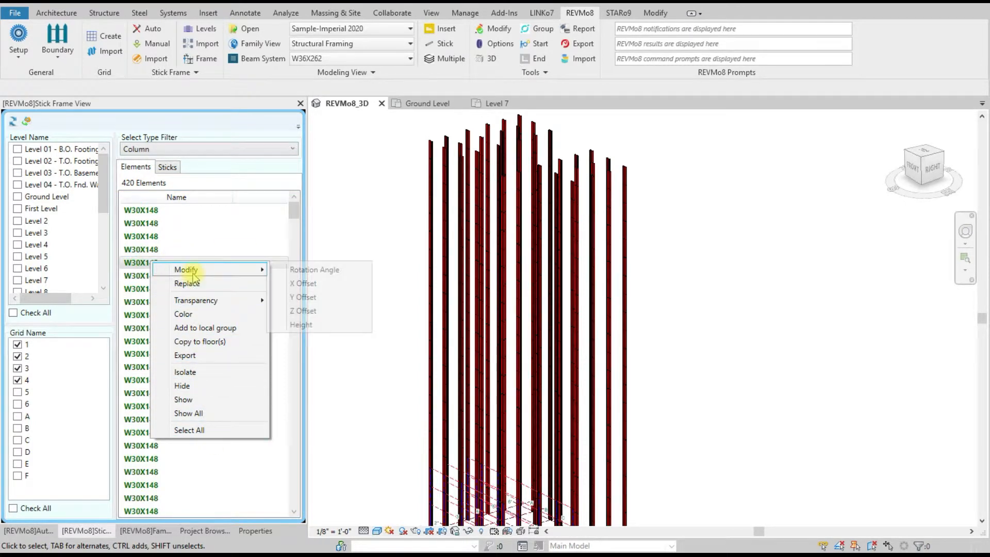
Step: Select the fifth to eighth listed W30X148 columns together and review their shared Modify options
left_click(143, 265)
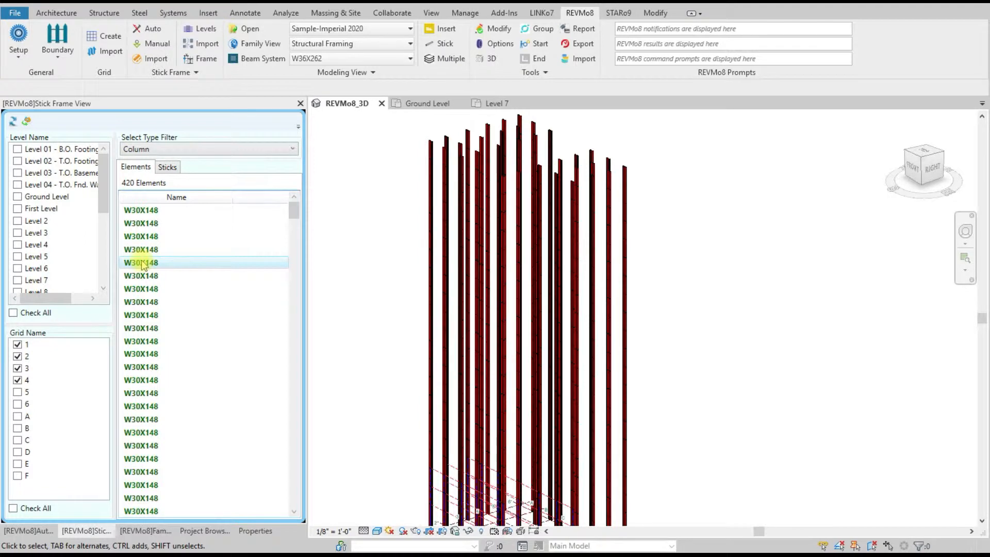
left_click(145, 278, "ctrl")
left_click(146, 291, "ctrl")
left_click(146, 302, "ctrl")
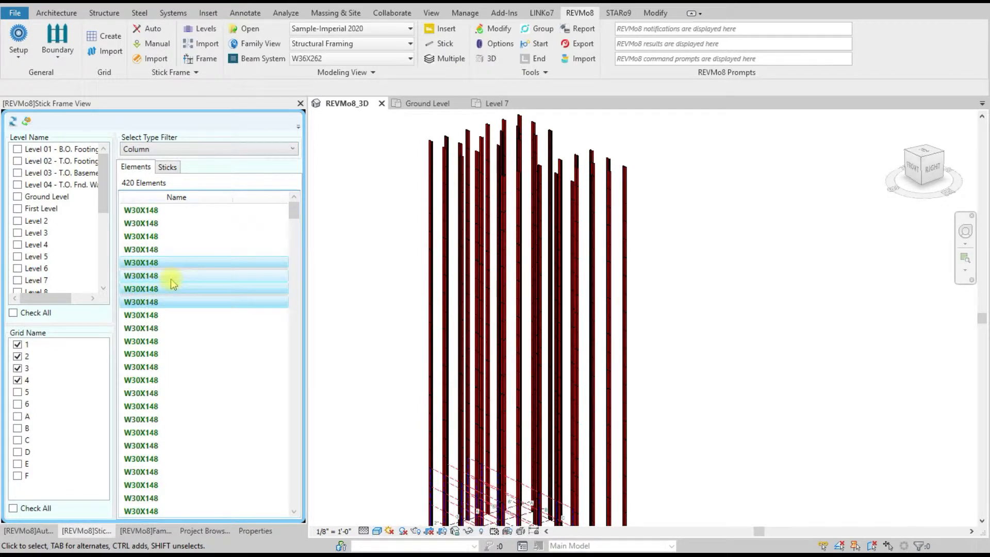
right_click(171, 282)
mouse_move(207, 287)
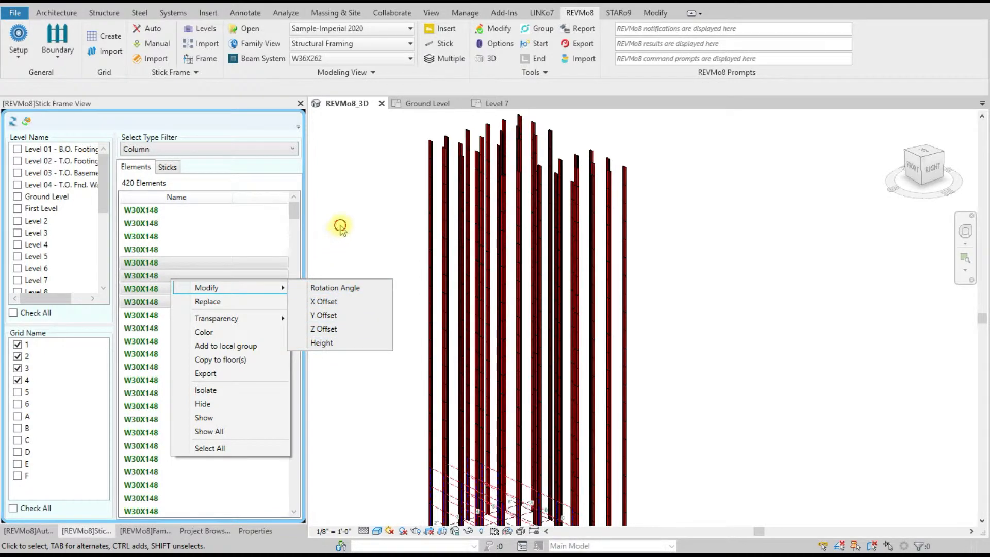
key("Escape")
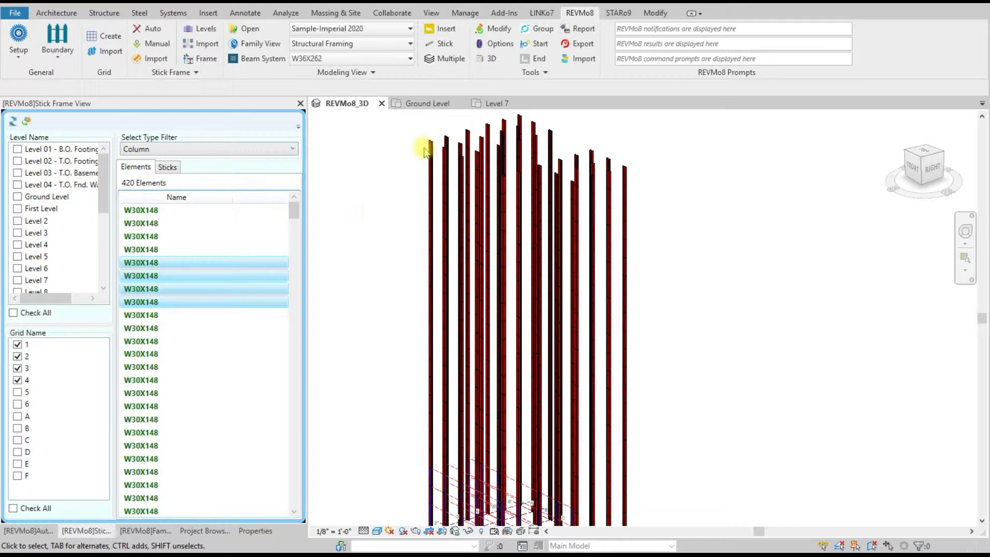
Step: Review the filter categories available in the Modify Elements view and close that view
left_click(498, 30)
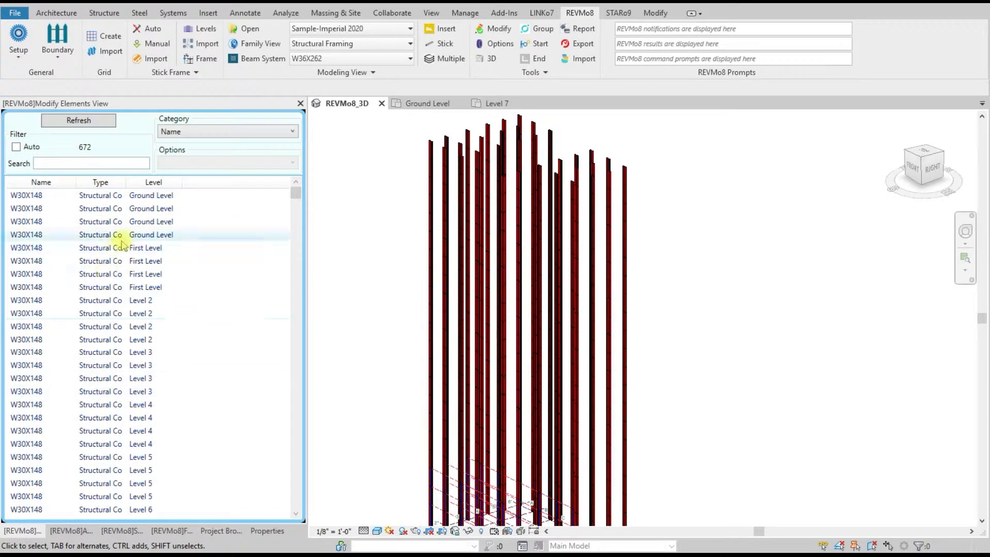
left_click(220, 132)
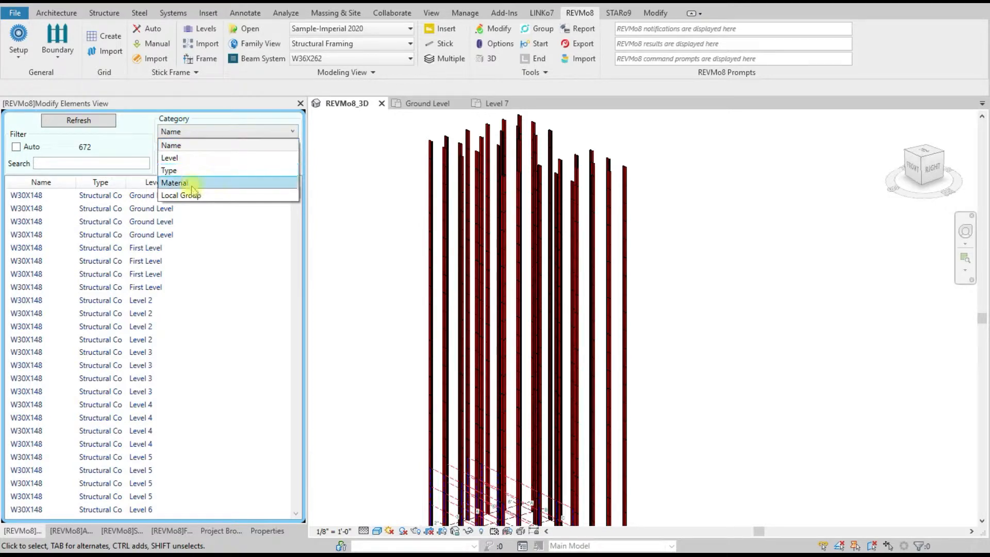
left_click(373, 150)
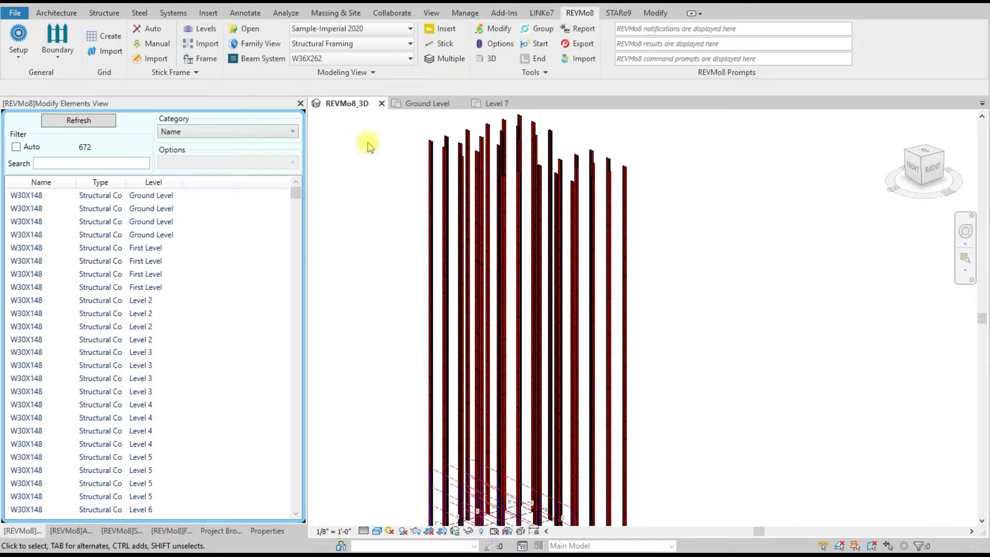
left_click(497, 31)
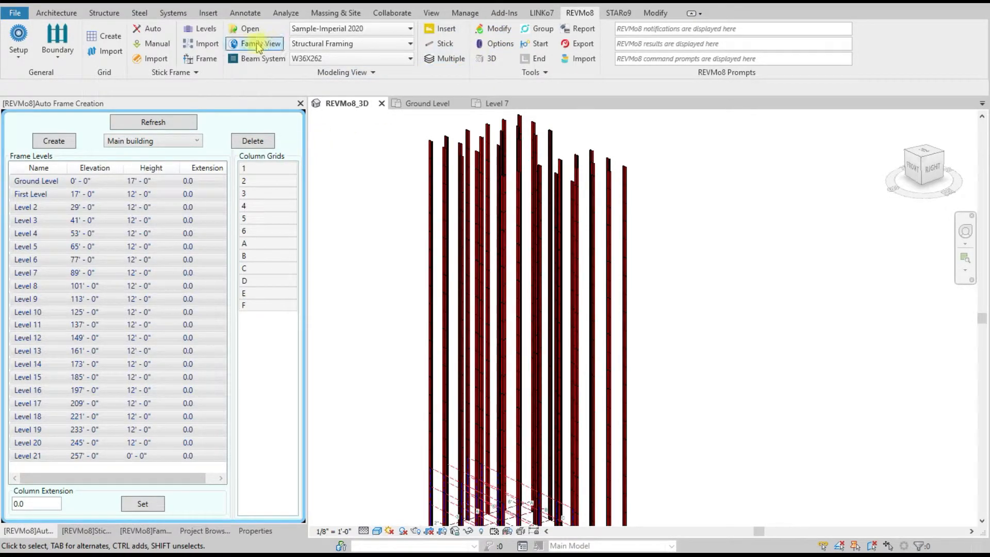
Step: Reopen the stick frame view and filter its elements list to grids 1, 2 and 3
left_click(205, 60)
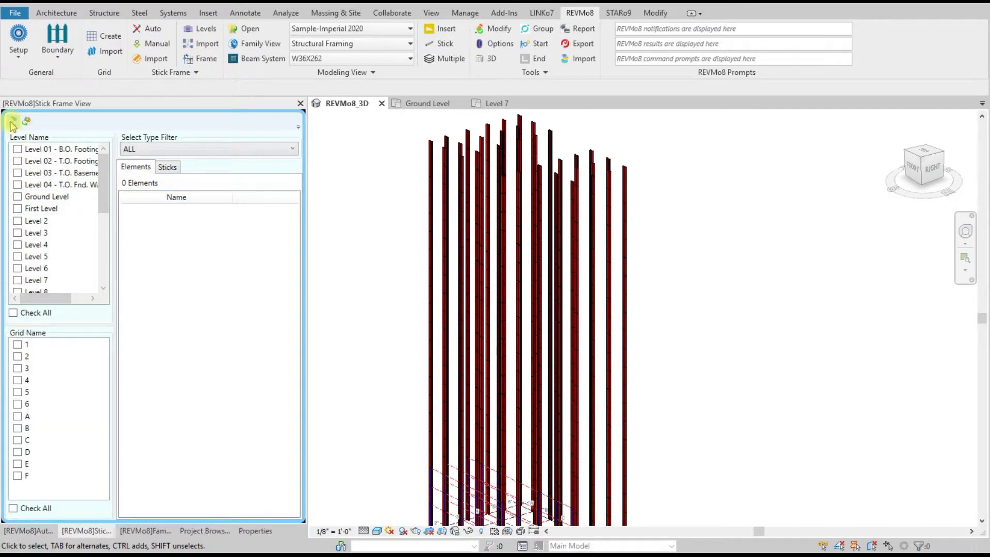
left_click(17, 344)
left_click(17, 356)
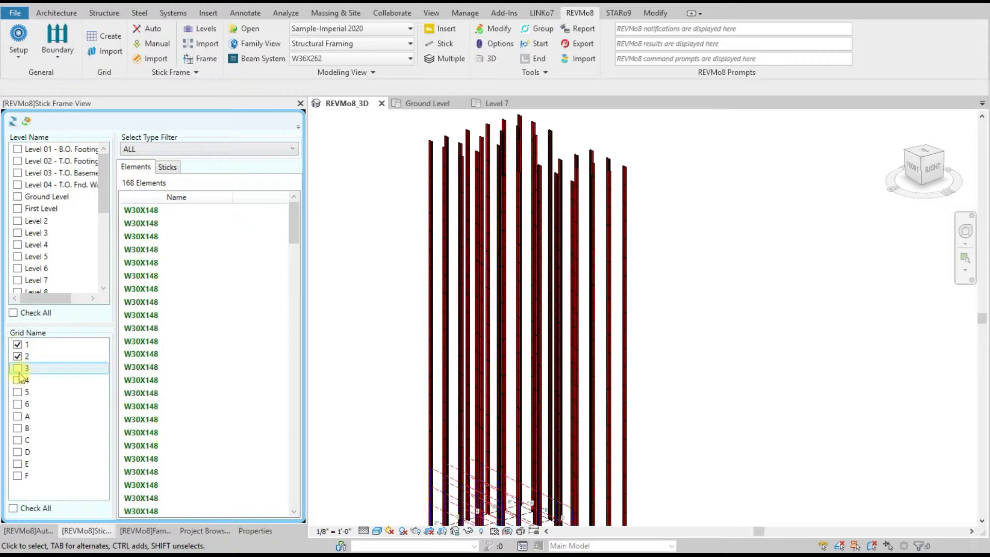
left_click(25, 369)
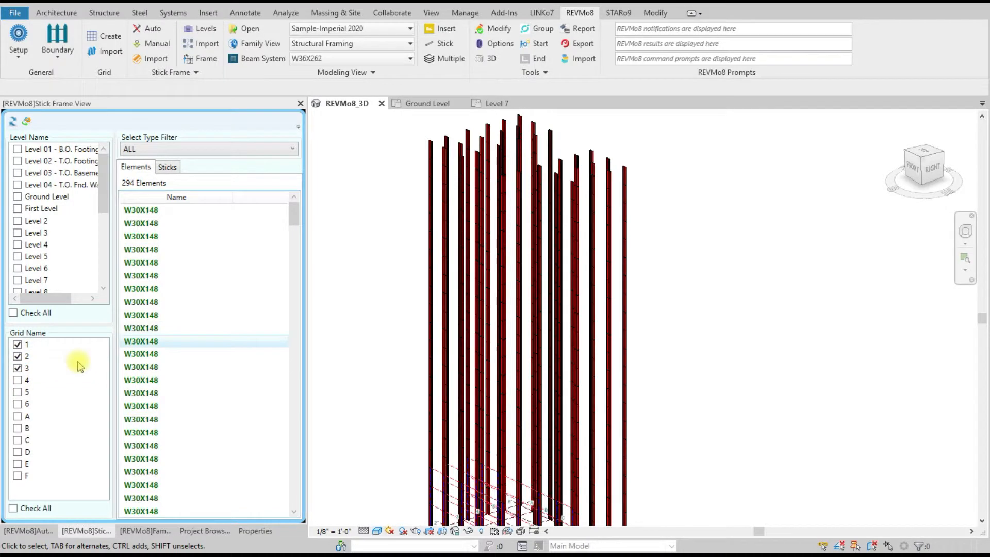
Step: Open the Rotation Angle property for the second to fourth listed columns and close it without applying anything
right_click(154, 225)
mouse_move(219, 231)
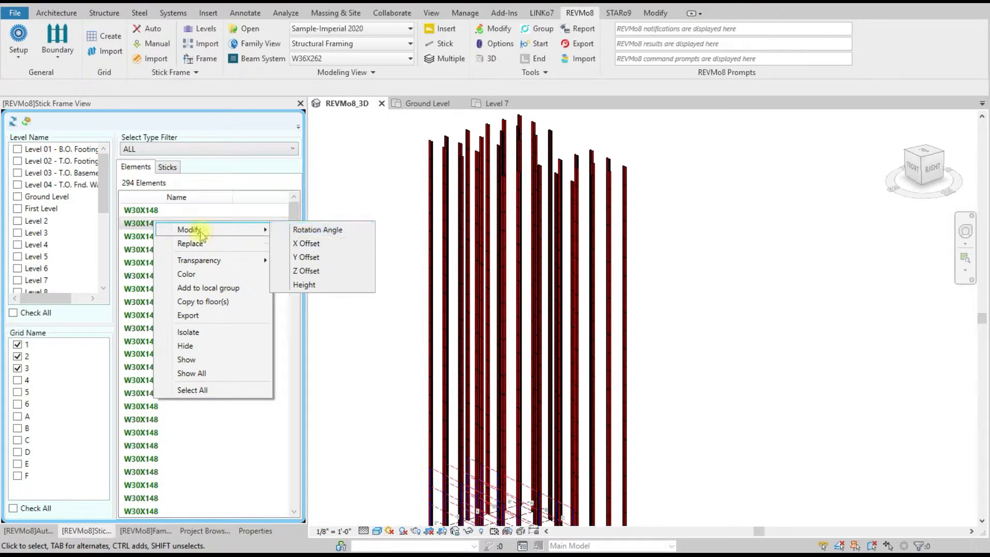
left_click(138, 227)
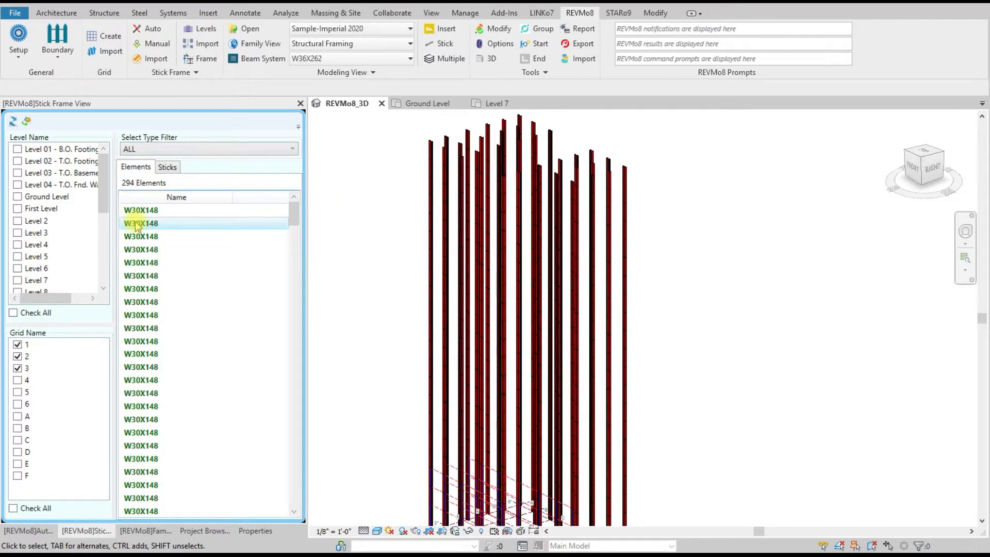
left_click(139, 236, "ctrl")
left_click(139, 249, "ctrl")
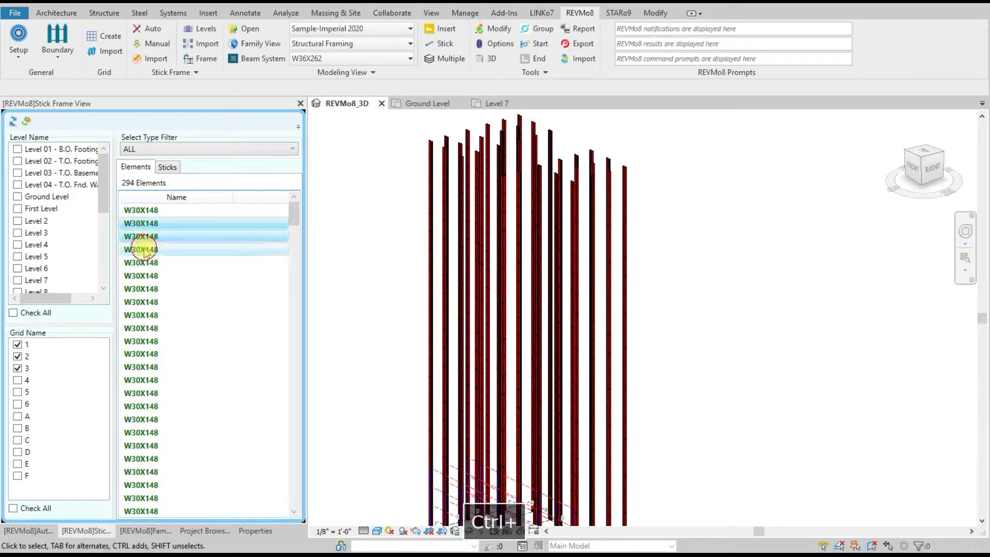
right_click(158, 238)
mouse_move(206, 243)
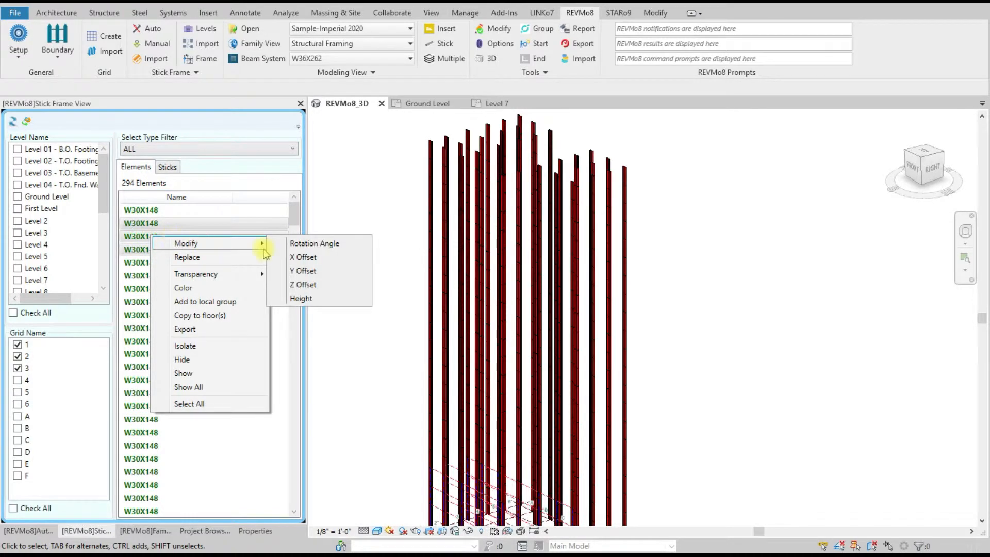
left_click(291, 244)
left_click(468, 235)
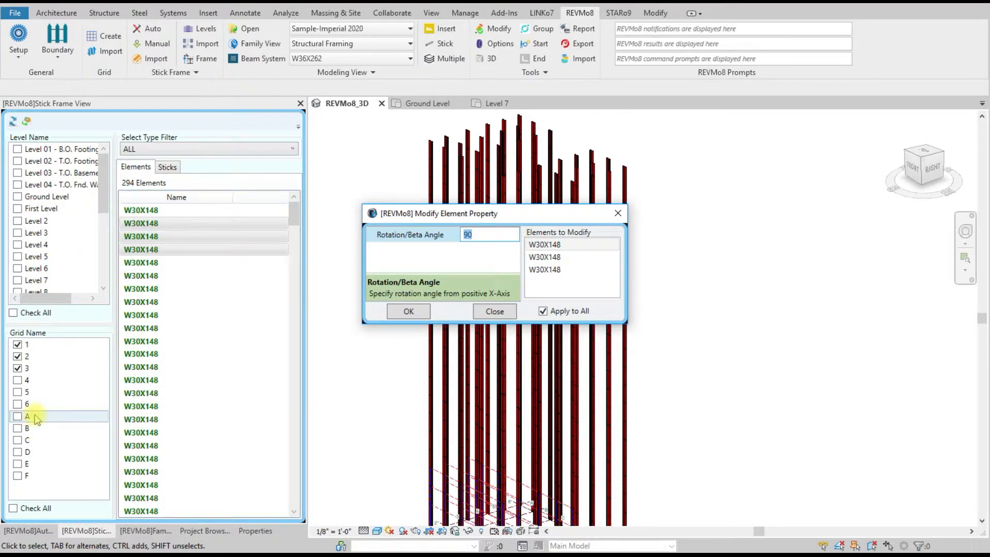
left_click(619, 213)
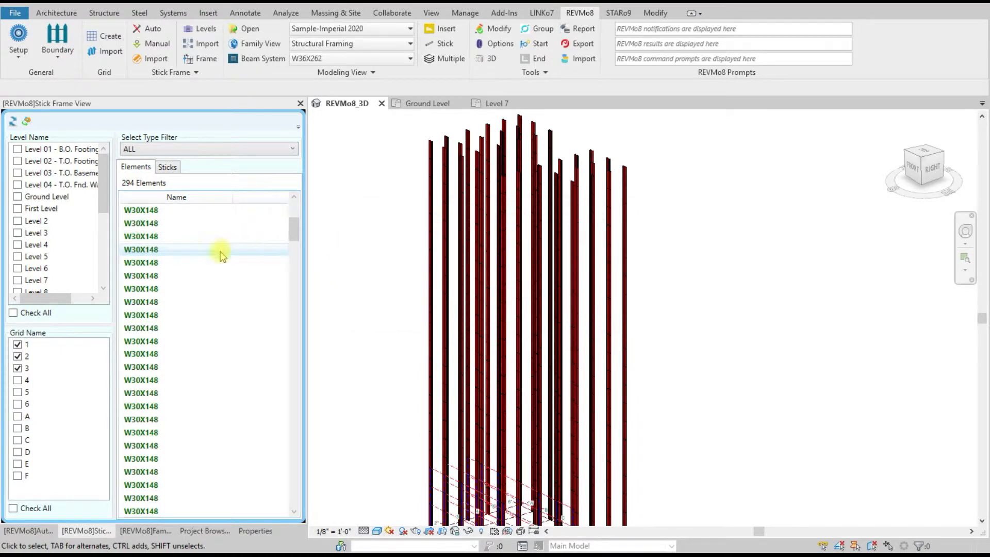
Step: Select thirteen consecutive W30X148 columns further down the elements list and isolate them in the 3D view
left_click(172, 240)
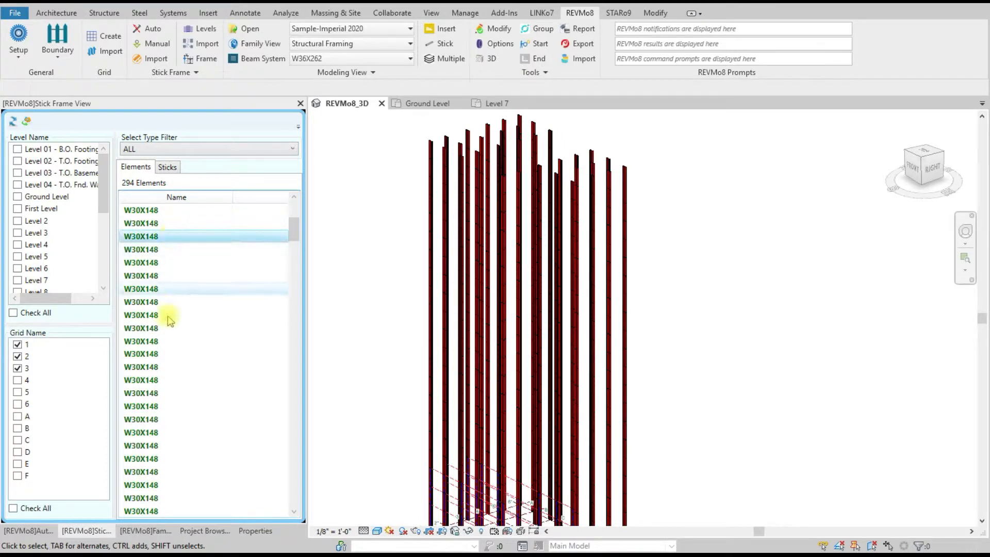
left_click(161, 395, "shift")
right_click(170, 317)
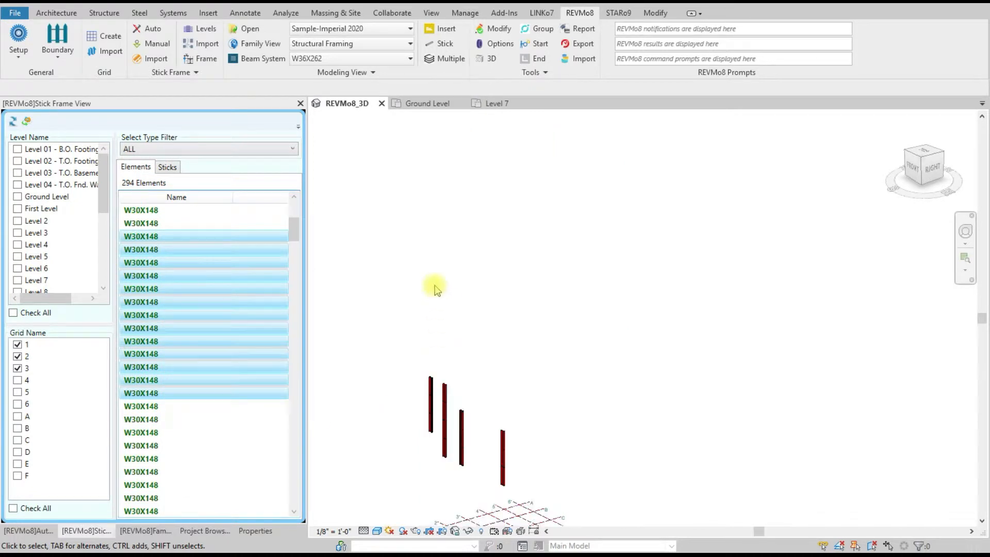
scroll(565, 311, "down", 1)
scroll(487, 445, "up", 2)
scroll(487, 444, "up", 3)
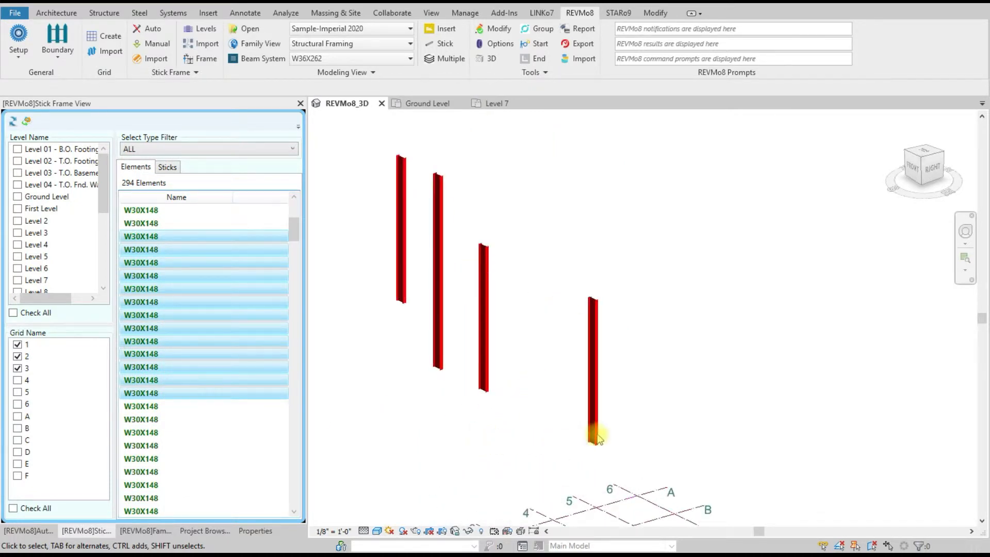
Step: Open the Replace element selector for the isolated columns and review its existing and family view types
right_click(223, 295)
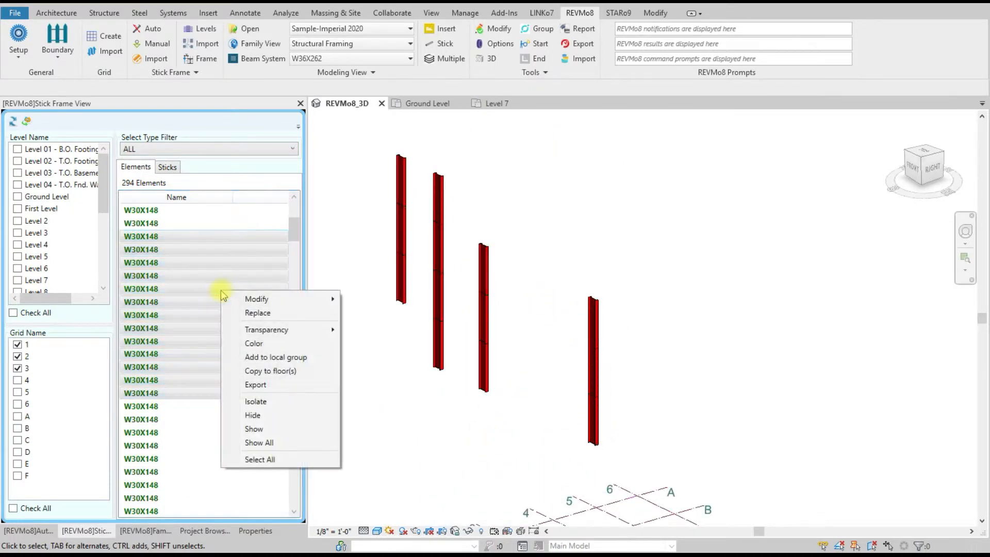
left_click(258, 313)
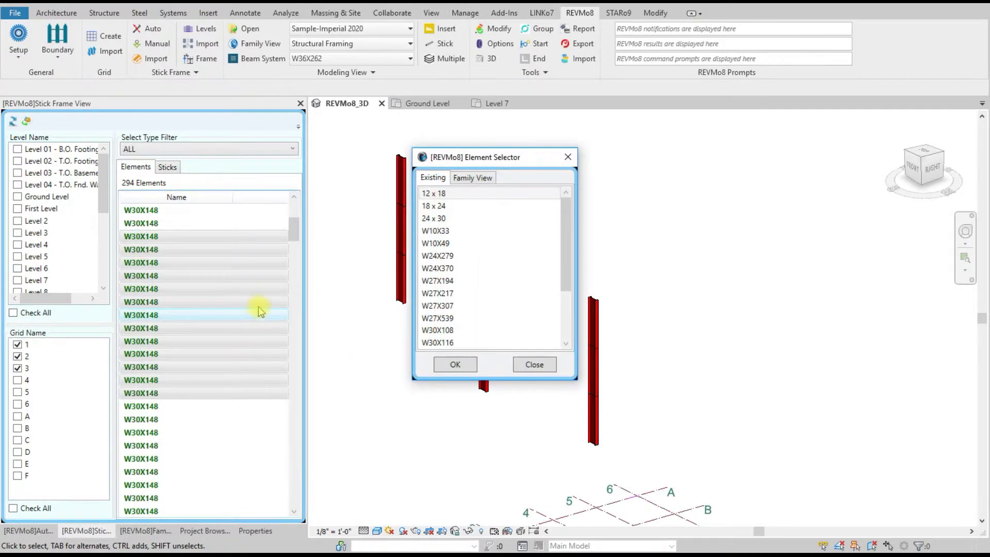
left_click_drag(537, 165, 734, 156)
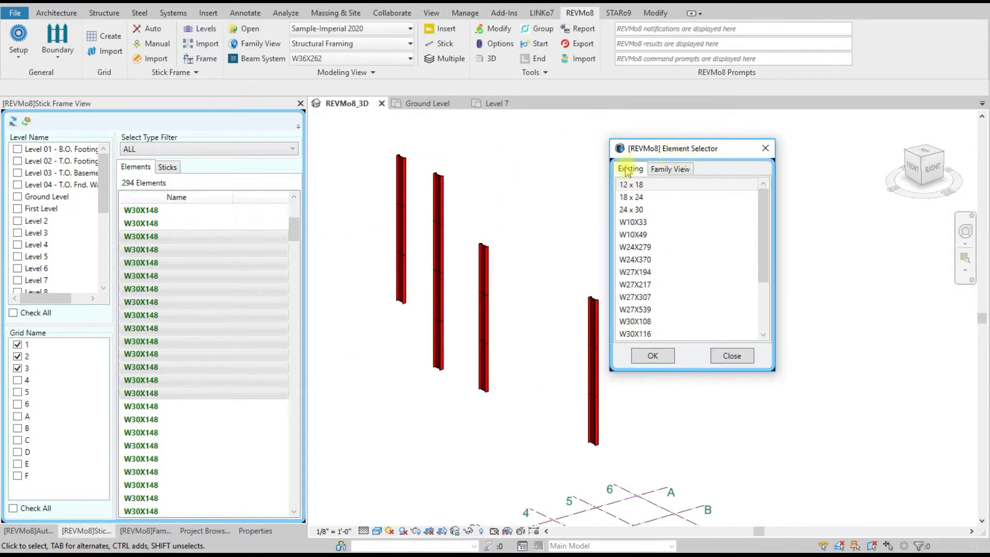
left_click(671, 170)
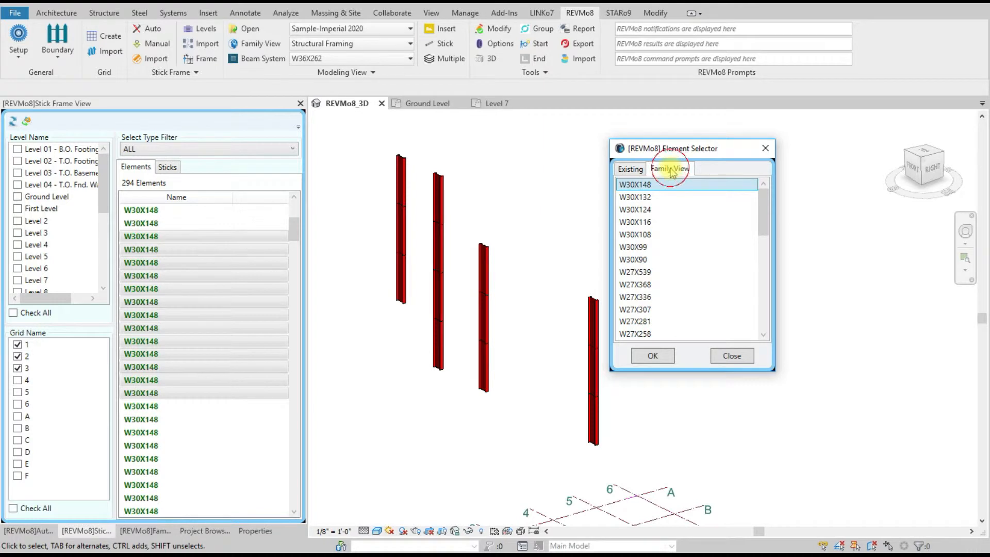
left_click(630, 170)
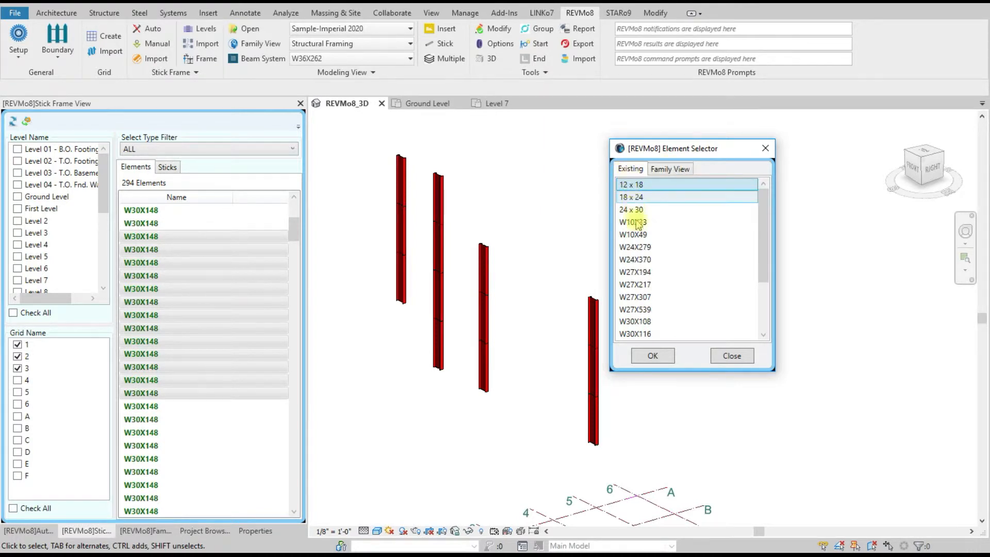
mouse_move(761, 210)
left_mouse_down()
mouse_move(770, 271)
mouse_move(767, 207)
left_mouse_up()
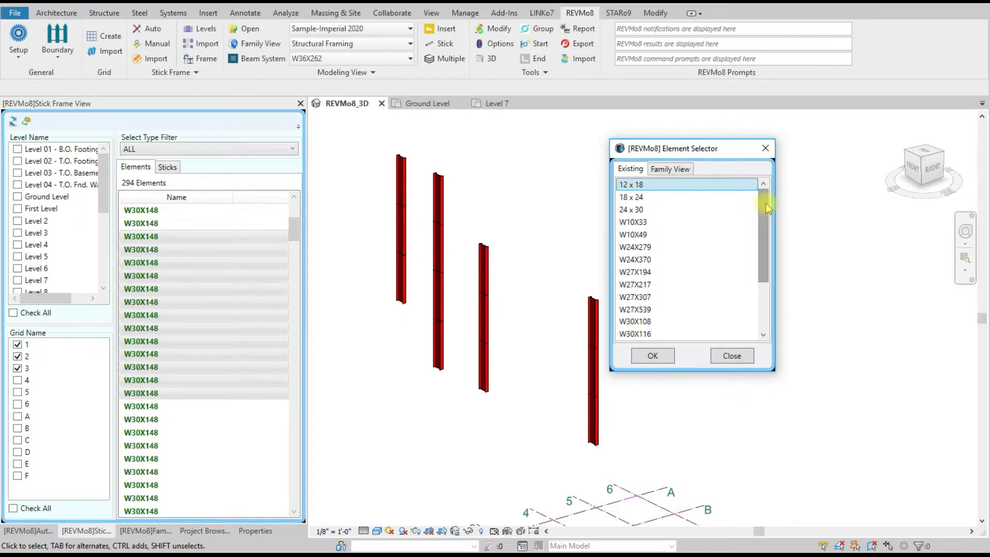
Step: Replace the isolated columns with the existing type W30X108, and after that with 24 x 30
left_click(676, 323)
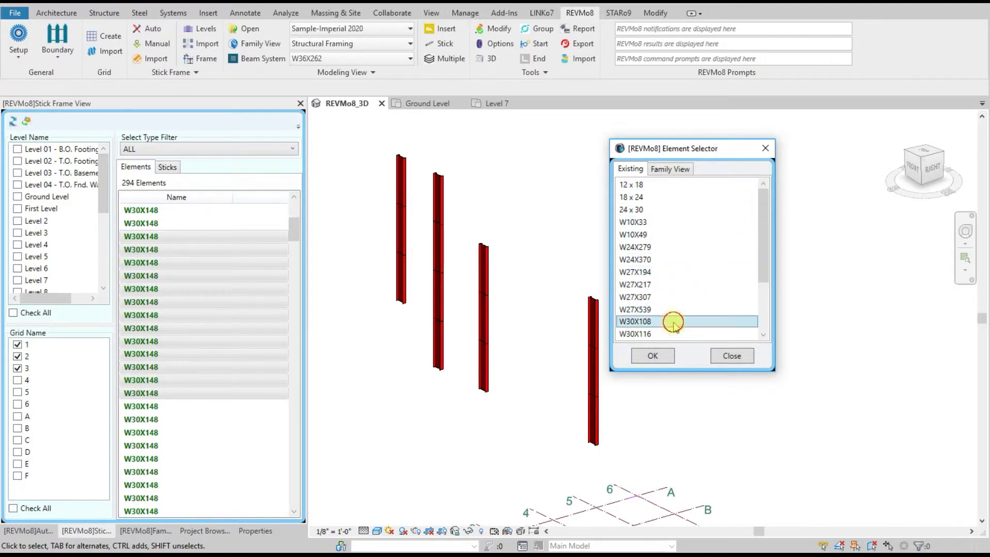
left_click(667, 357)
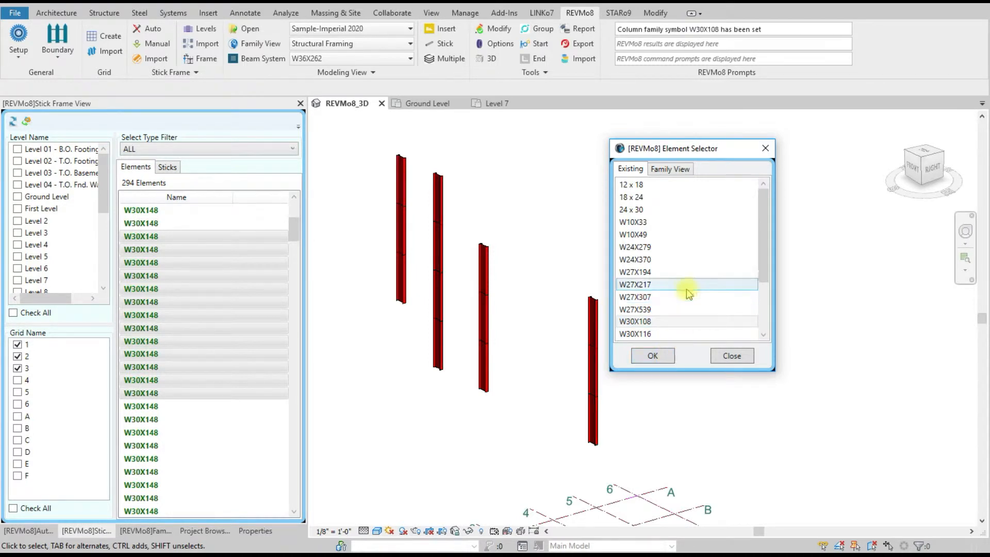
left_click(644, 210)
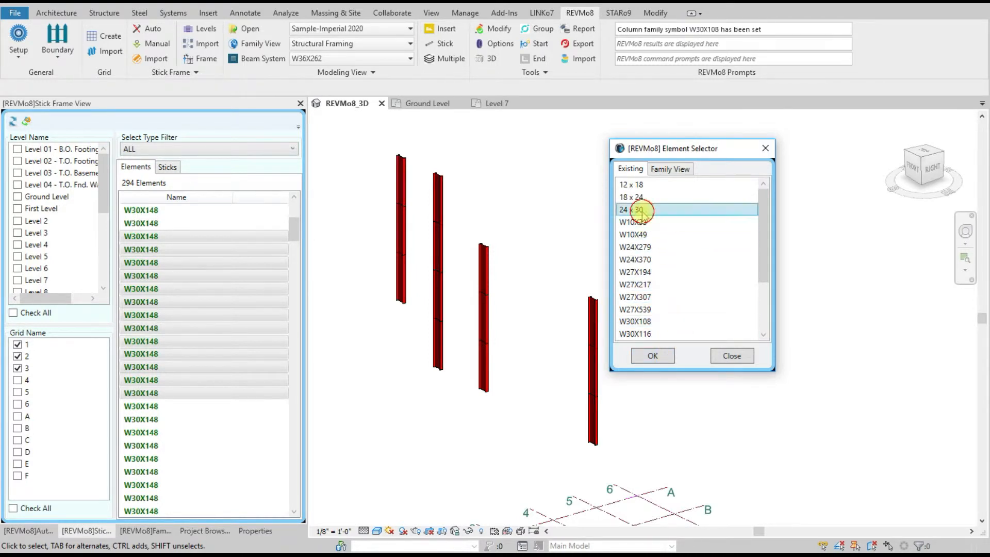
left_click(661, 355)
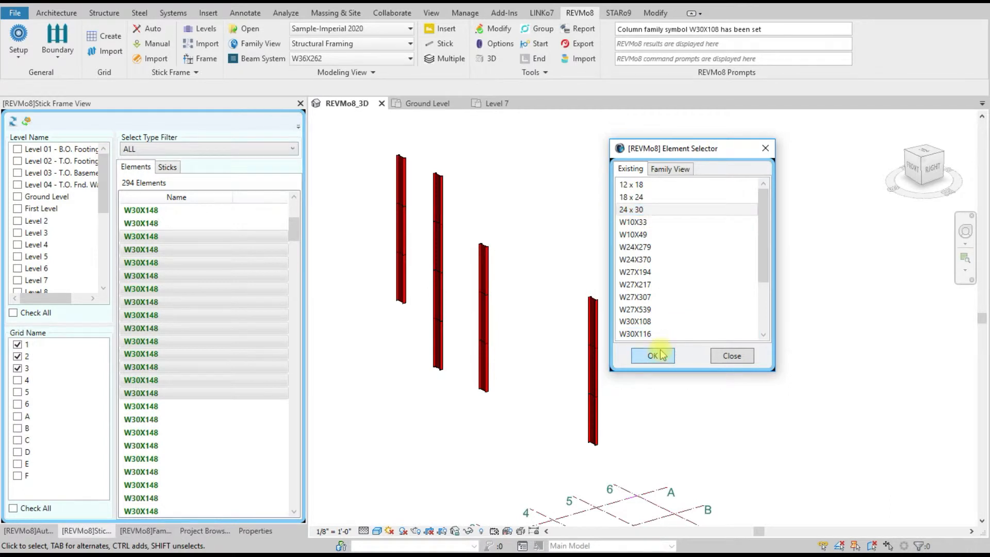
Step: Replace the isolated columns with the existing type W30X148 and bring up the family view types in the element selector
scroll(664, 310, "down", 2)
left_click(665, 297)
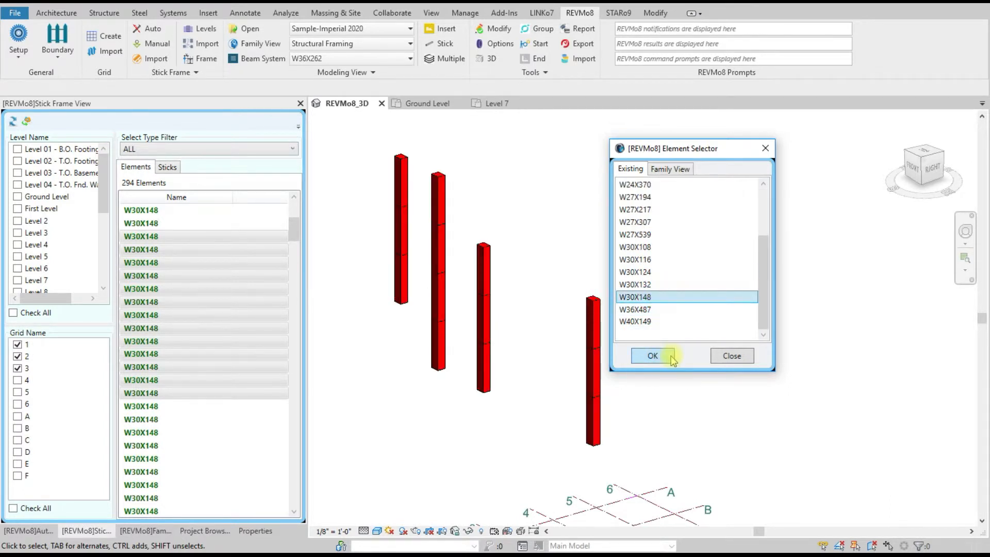
left_click(671, 358)
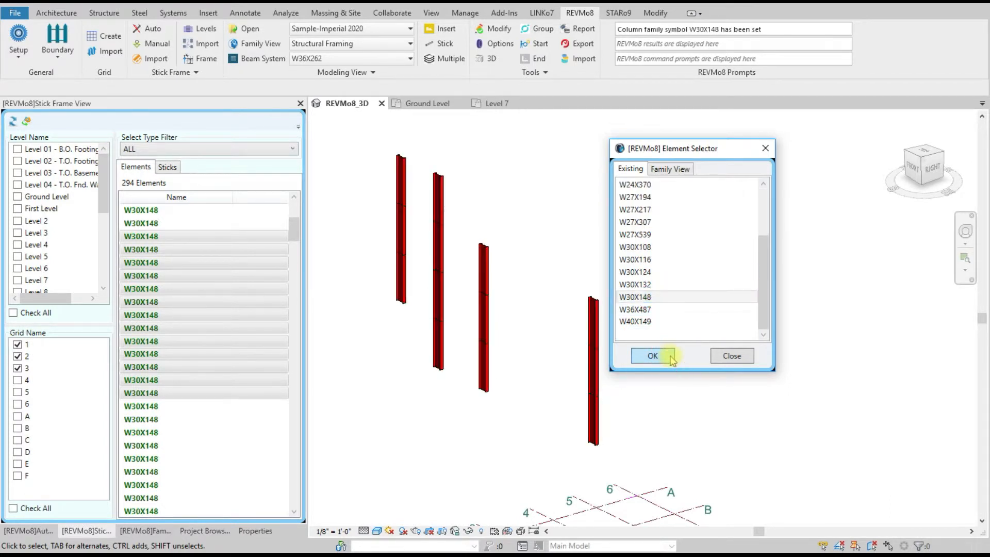
left_click(670, 169)
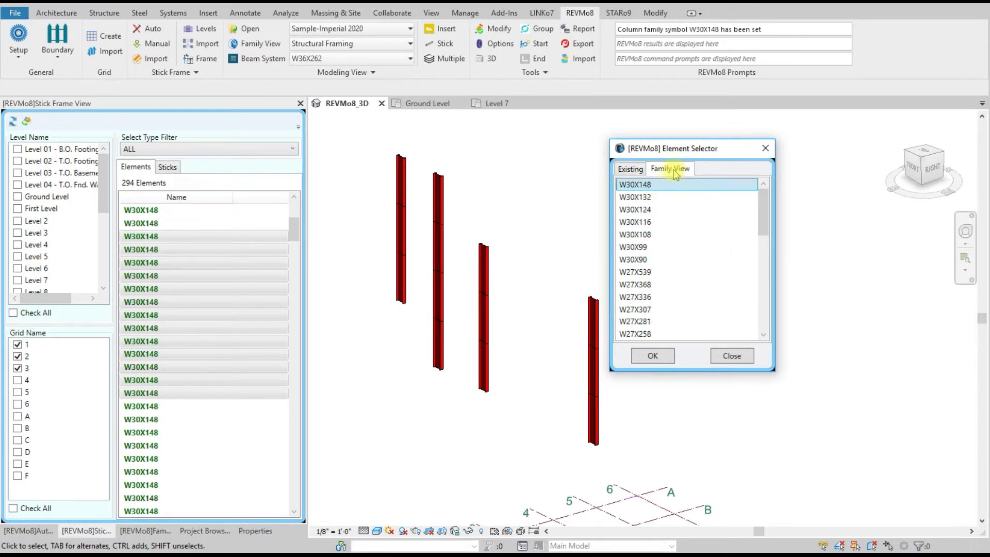
Step: Review the additional modeling view tools and the existing replacement types for the isolated columns, and close the element selector
left_click(312, 75)
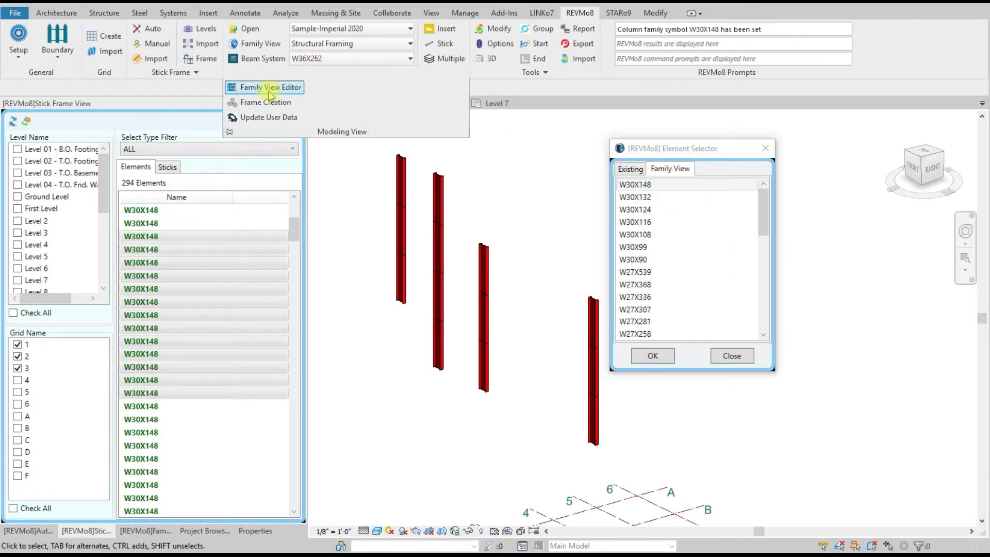
left_click(669, 150)
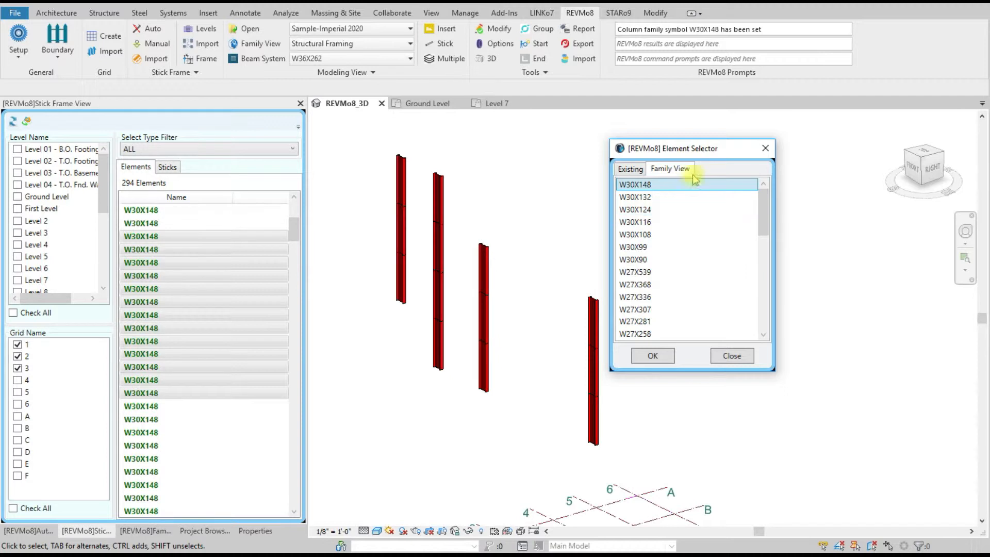
left_click(633, 170)
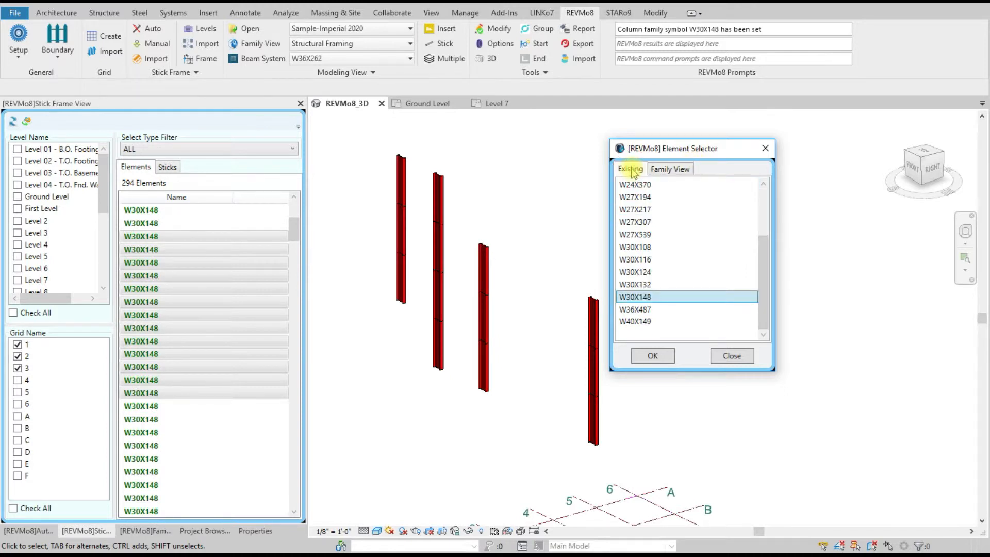
left_click(733, 356)
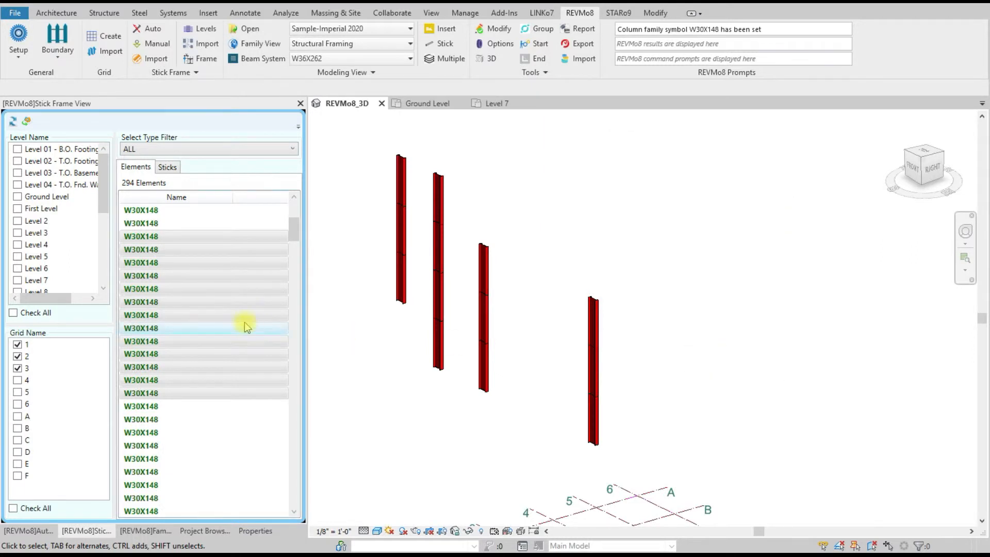
Step: Compare the commands offered for the selected W30X148 elements with those offered for a column in the sticks list
right_click(224, 316)
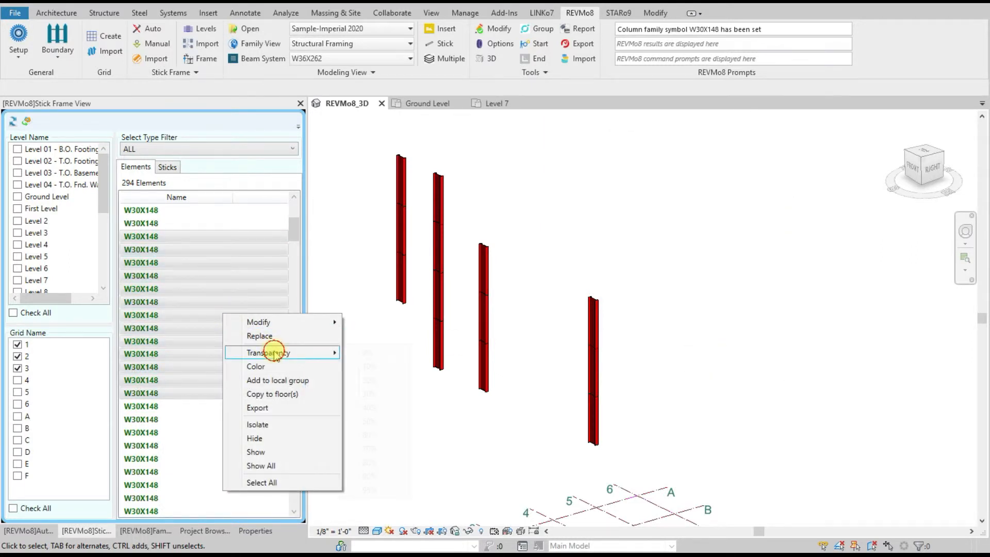
mouse_move(278, 353)
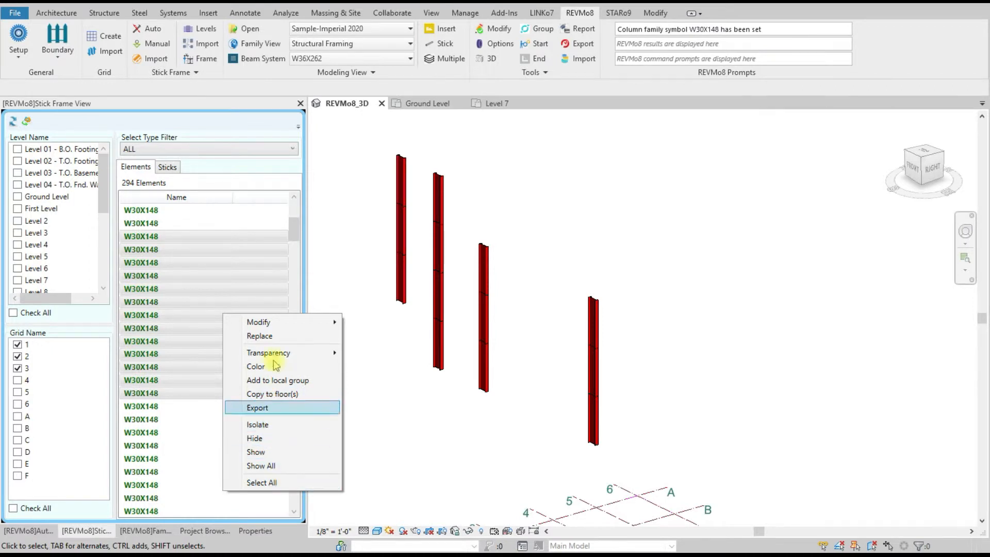
left_click(166, 167)
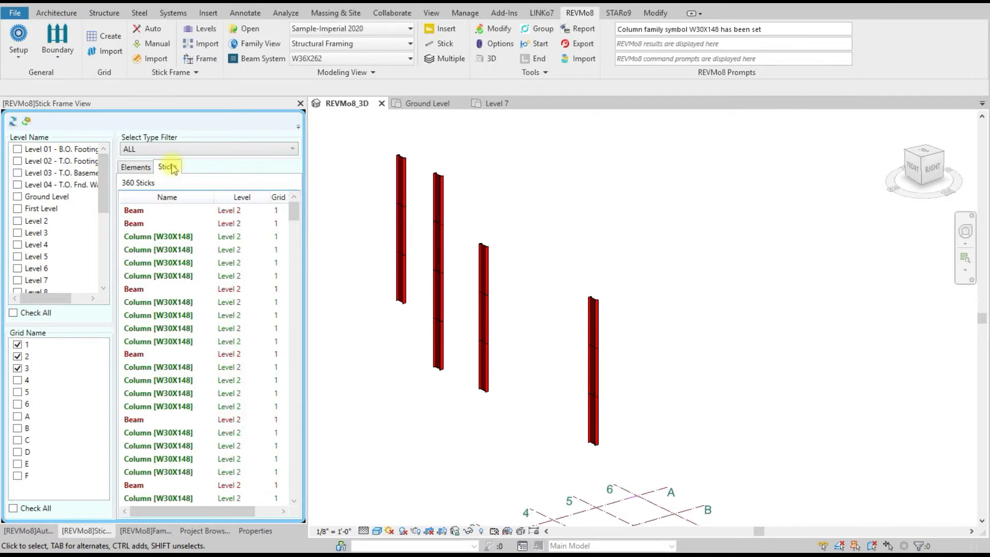
right_click(162, 236)
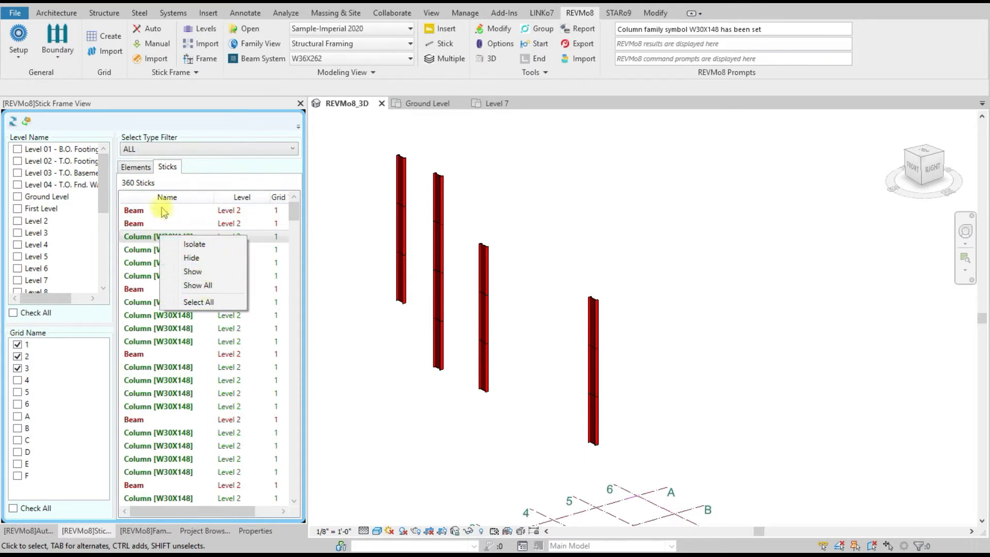
Step: Return to the elements list and examine the Modify options for the selected W30X148 columns
left_click(137, 169)
right_click(194, 256)
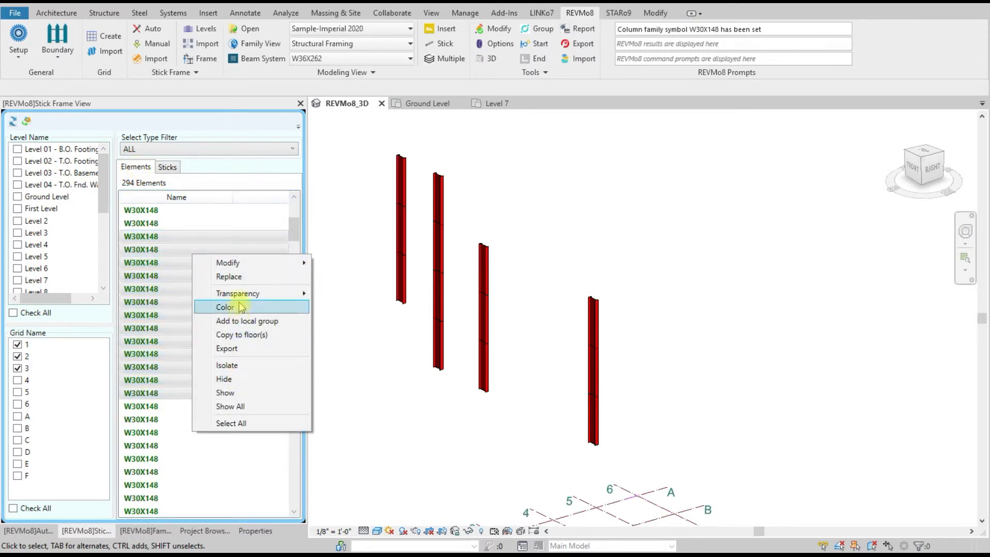
mouse_move(231, 264)
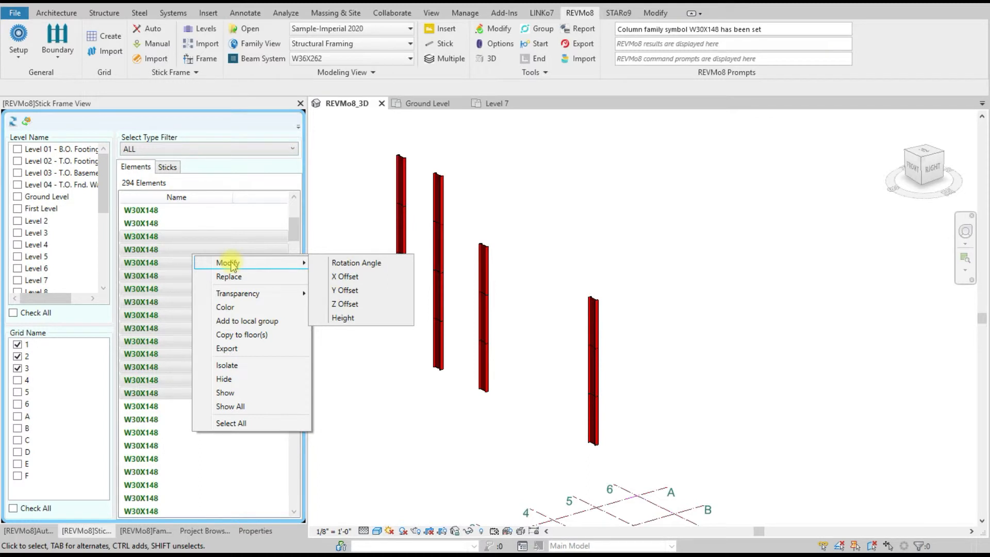
Step: Review the element type filter choices, keep the filter at ALL, and examine the selected columns' Modify options again
left_click(194, 149)
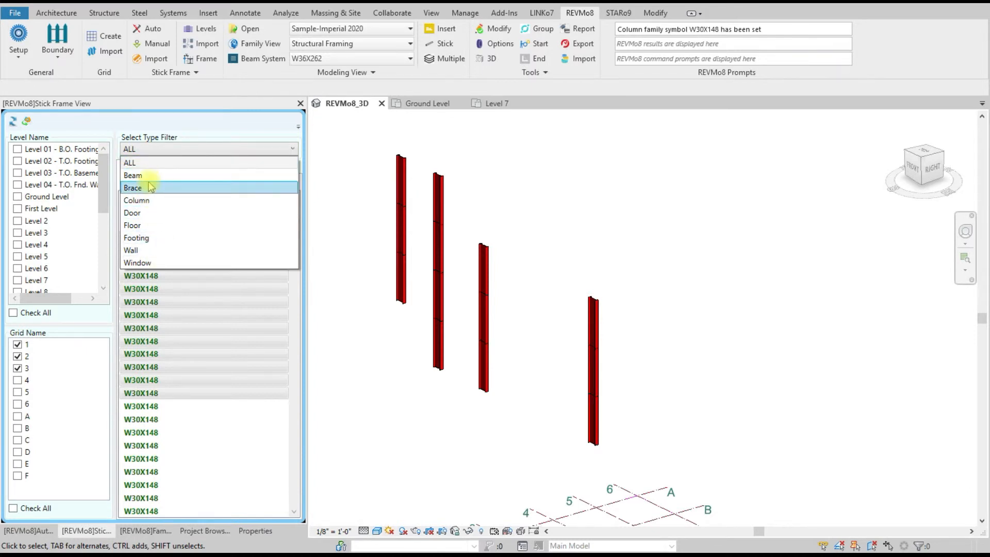
left_click(168, 162)
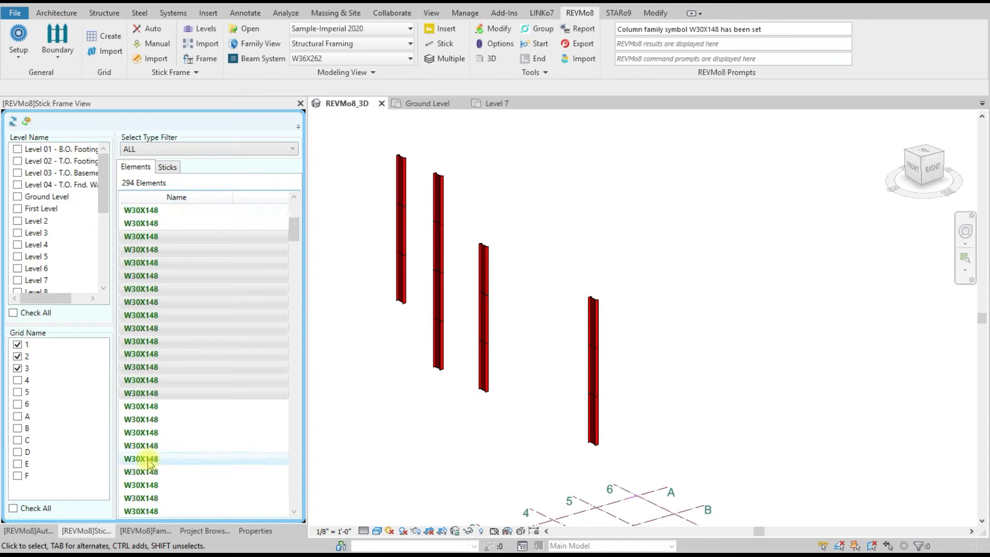
right_click(194, 251)
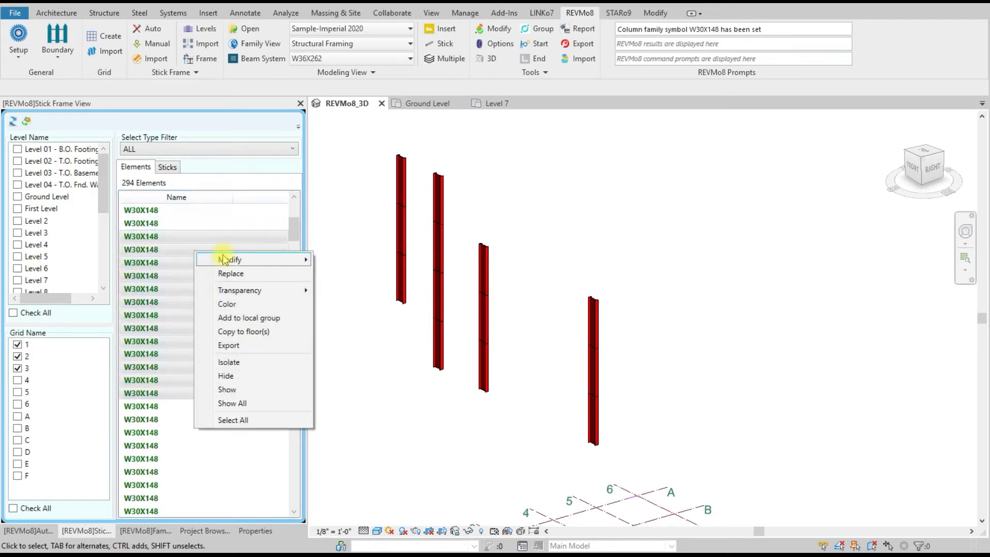
mouse_move(225, 259)
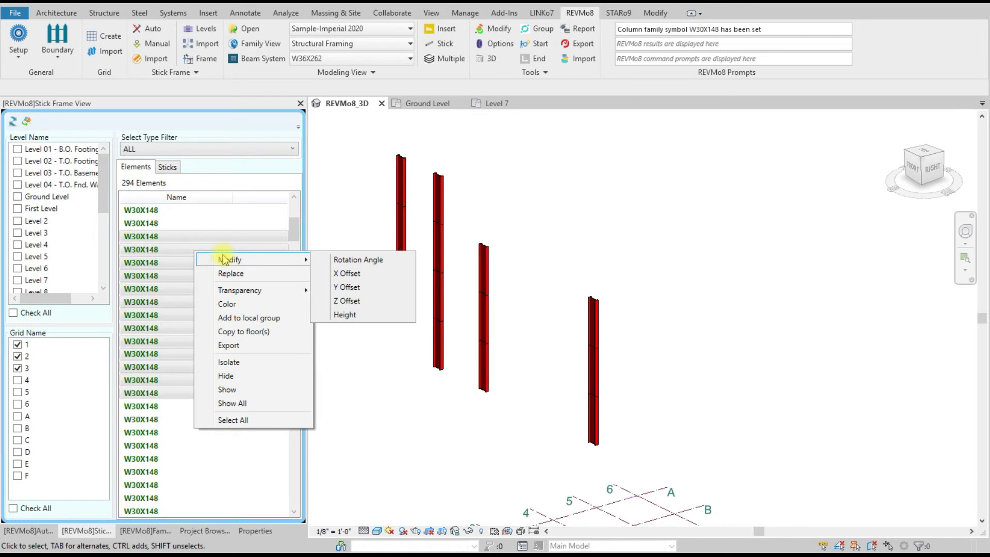